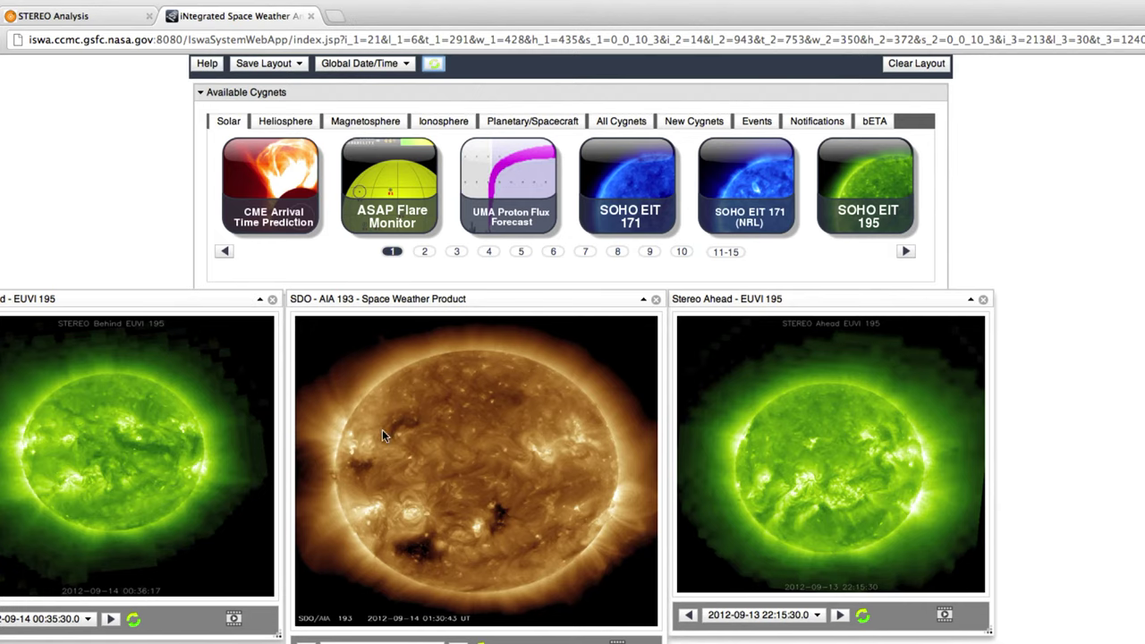
Examine the EUV solar images, coronagraph galleries and Solar Flare Monitor in the saved layout.
scroll(401, 427, down, 3)
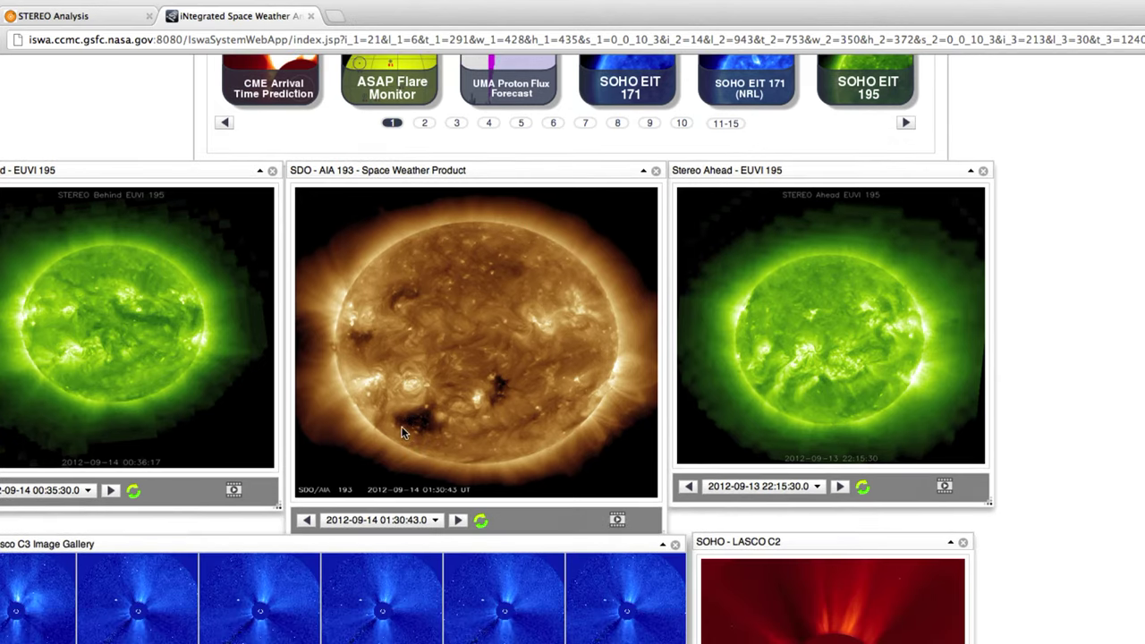
scroll(401, 433, up, 3)
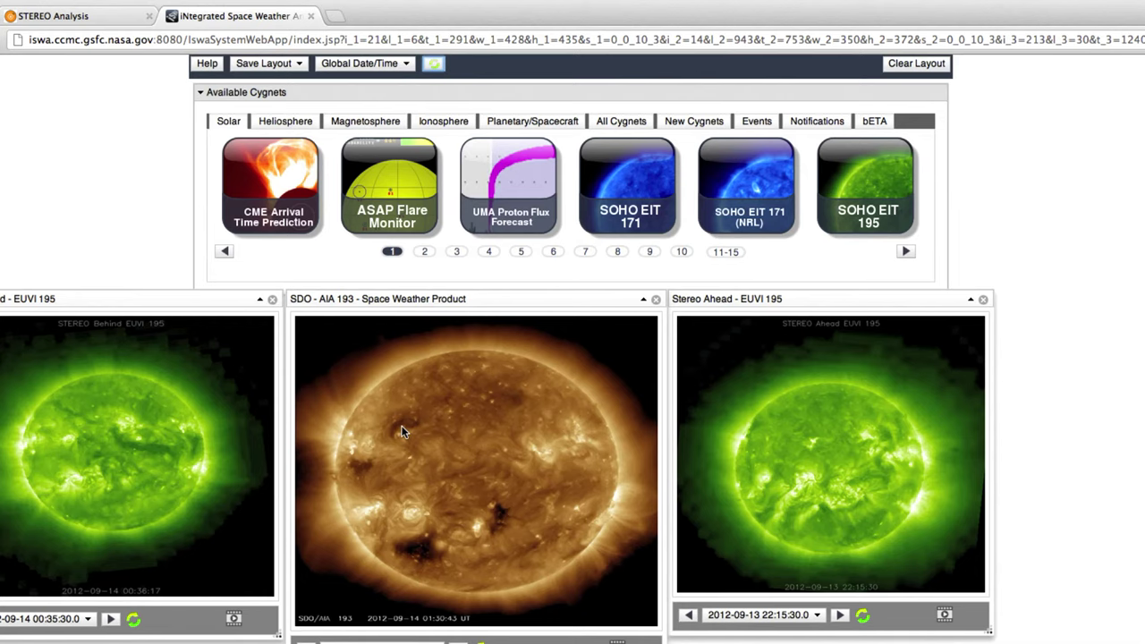
scroll(418, 429, down, 8)
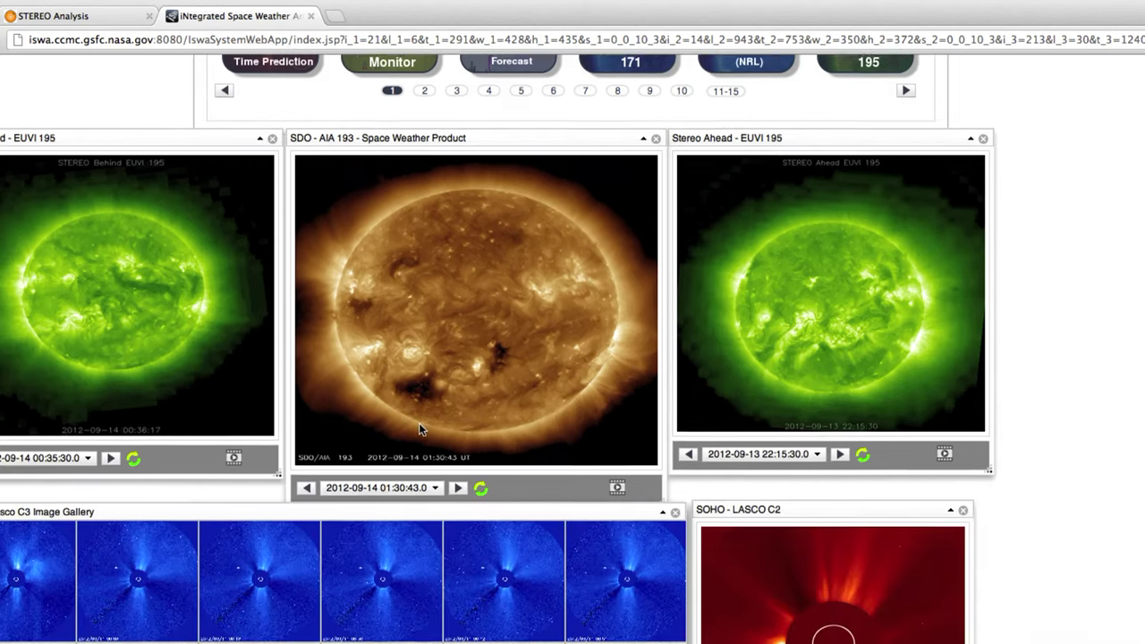
scroll(419, 430, down, 6)
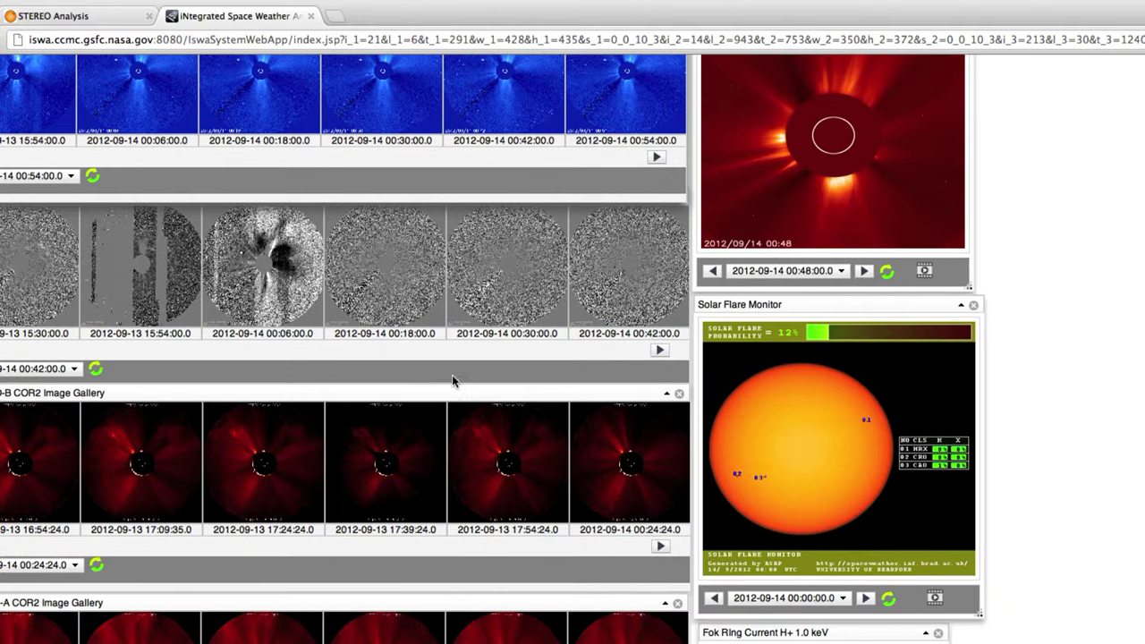
scroll(455, 379, down, 2)
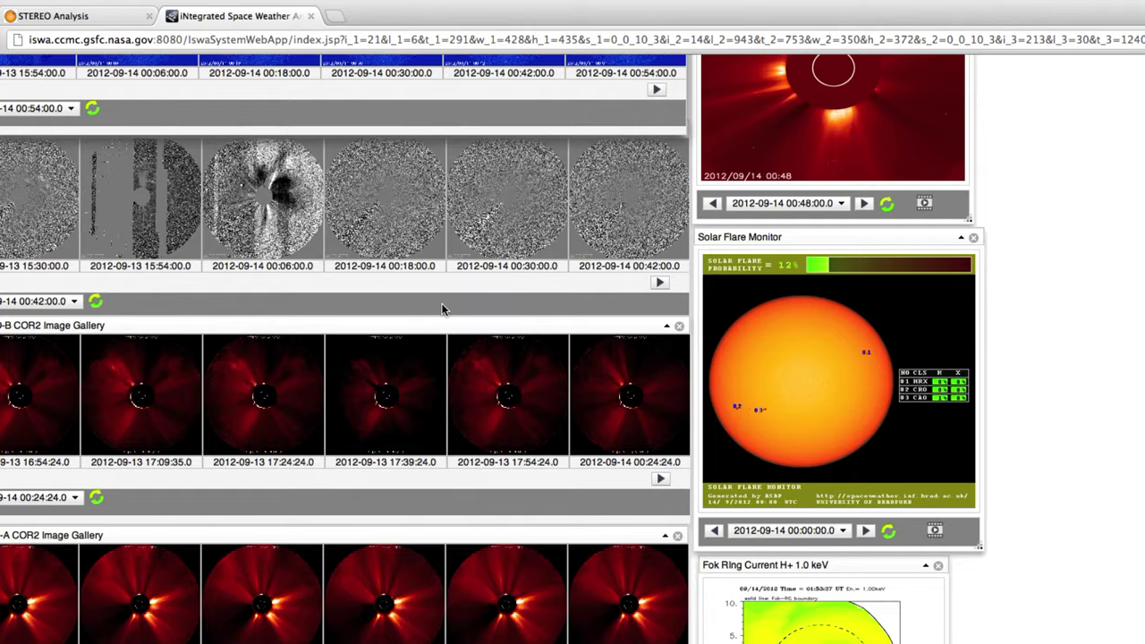
scroll(442, 310, up, 15)
scroll(442, 310, up, 3)
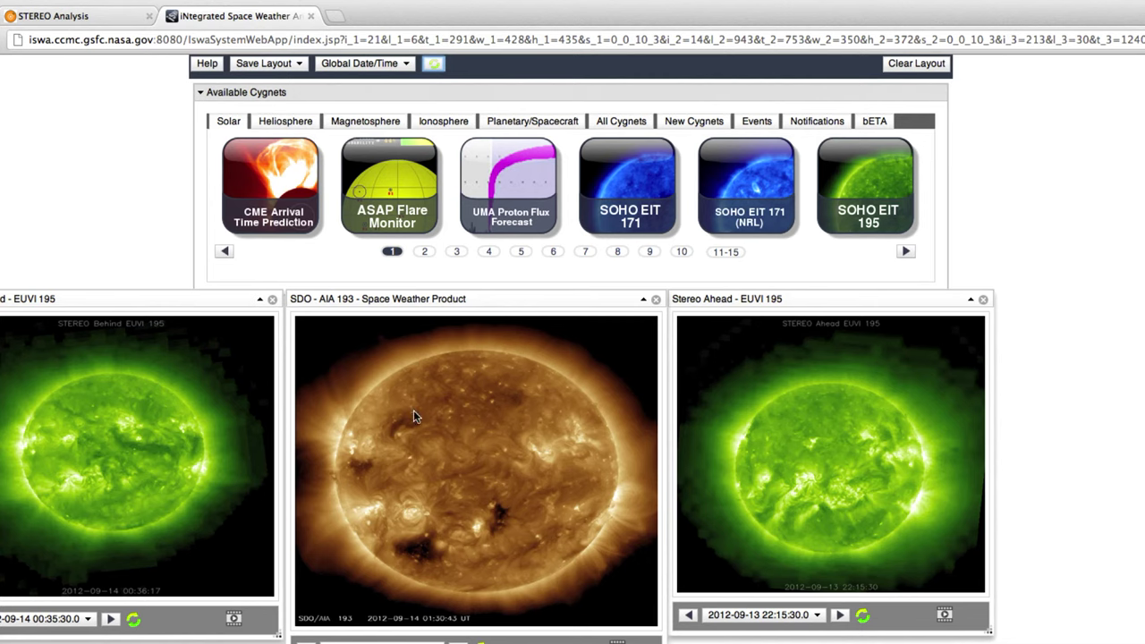
scroll(414, 412, down, 3)
scroll(416, 414, down, 1)
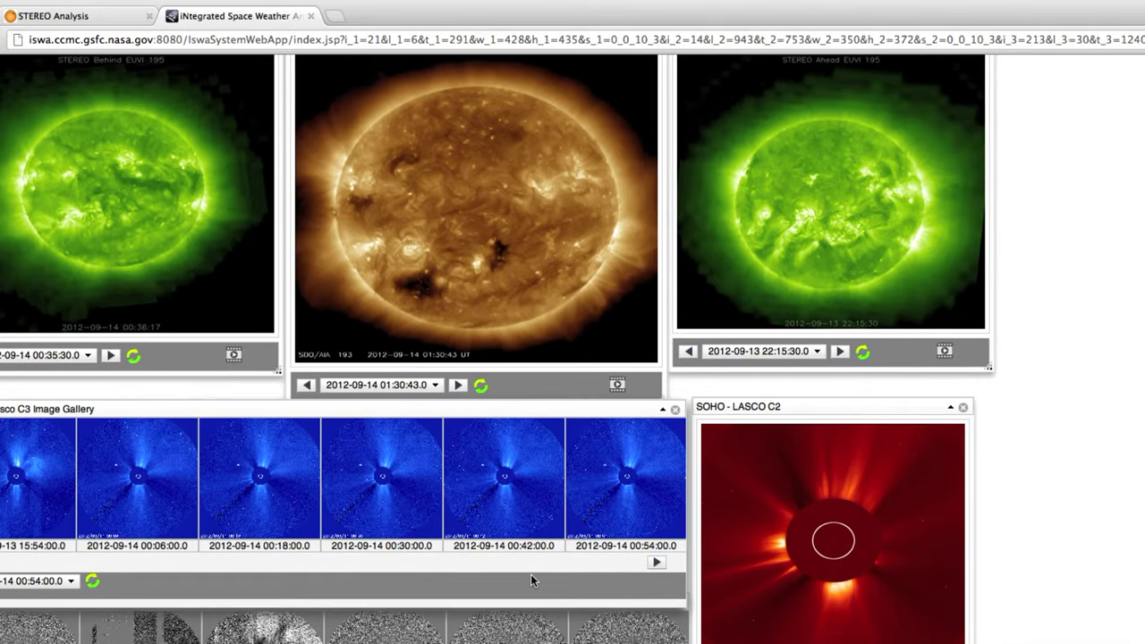
scroll(532, 580, down, 6)
scroll(531, 581, up, 5)
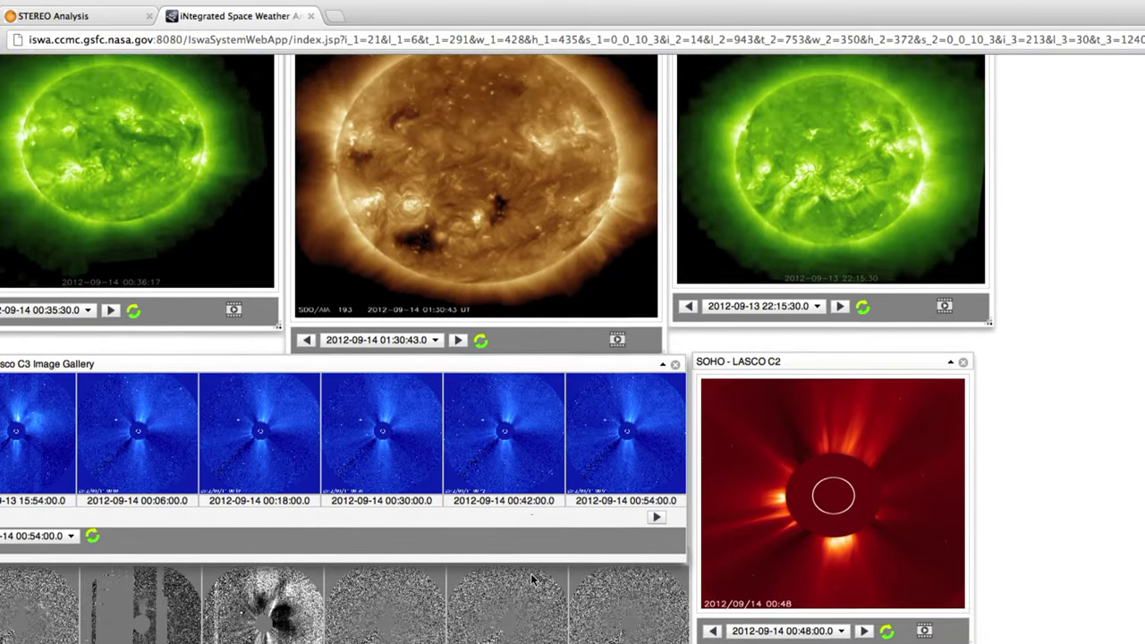
scroll(531, 580, up, 5)
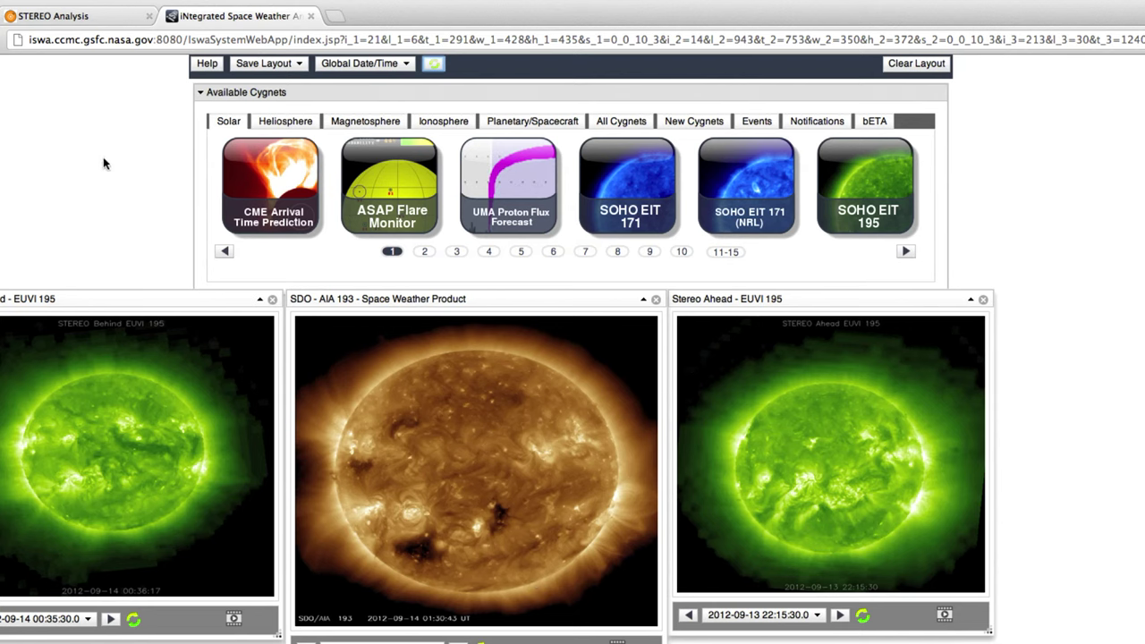
Update all cygnets in the layout to the global date and time 9/8/2012 12:00:00.
click(362, 63)
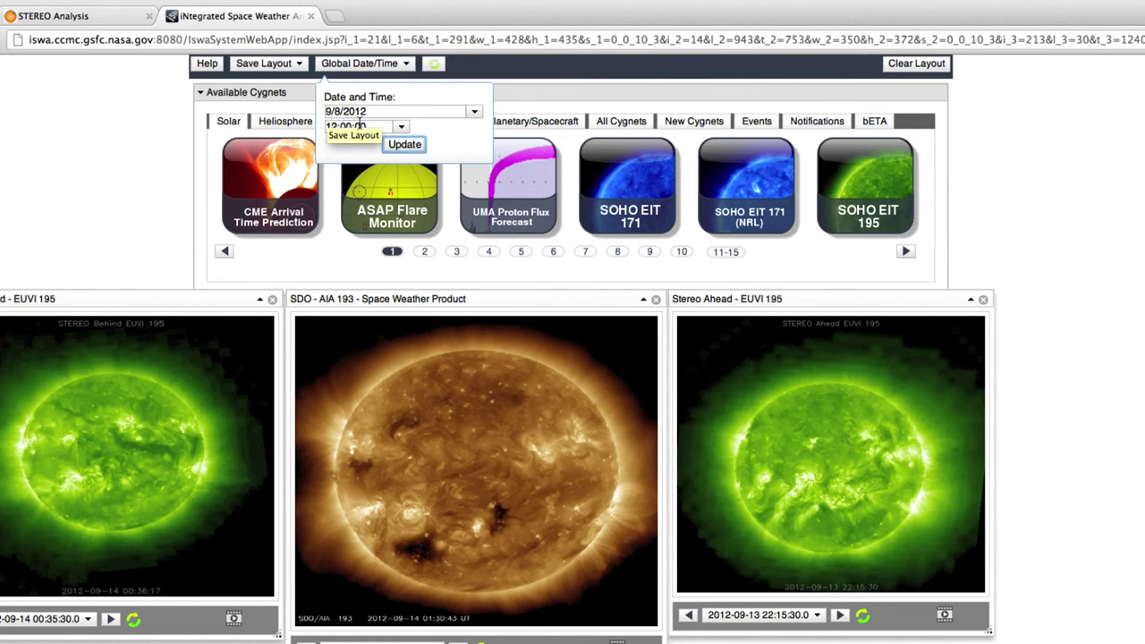
click(404, 144)
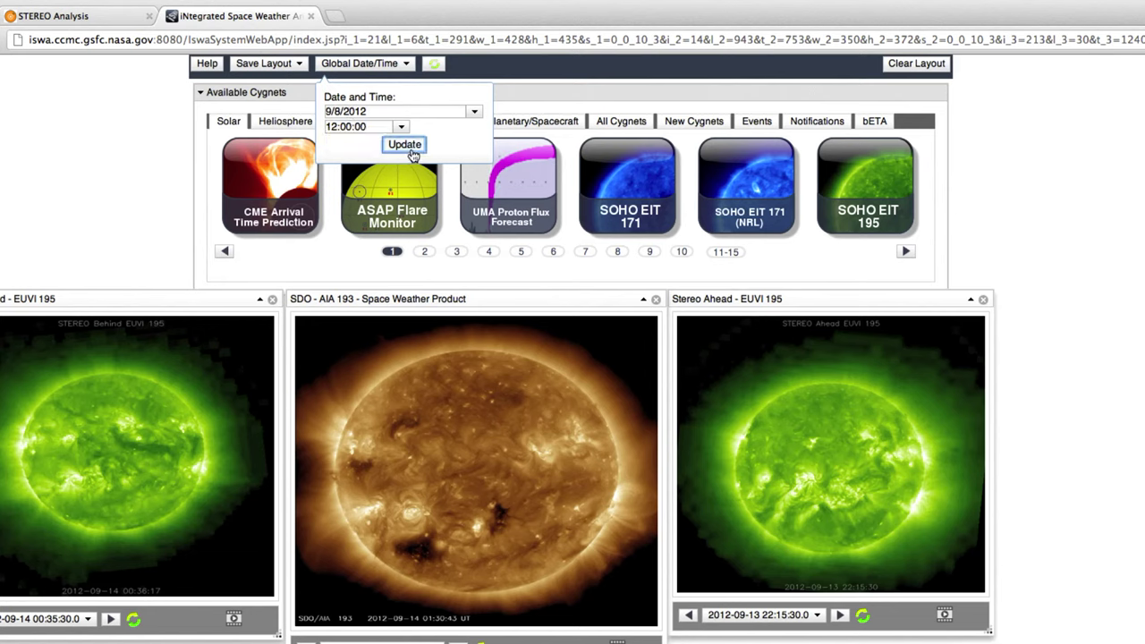
click(390, 65)
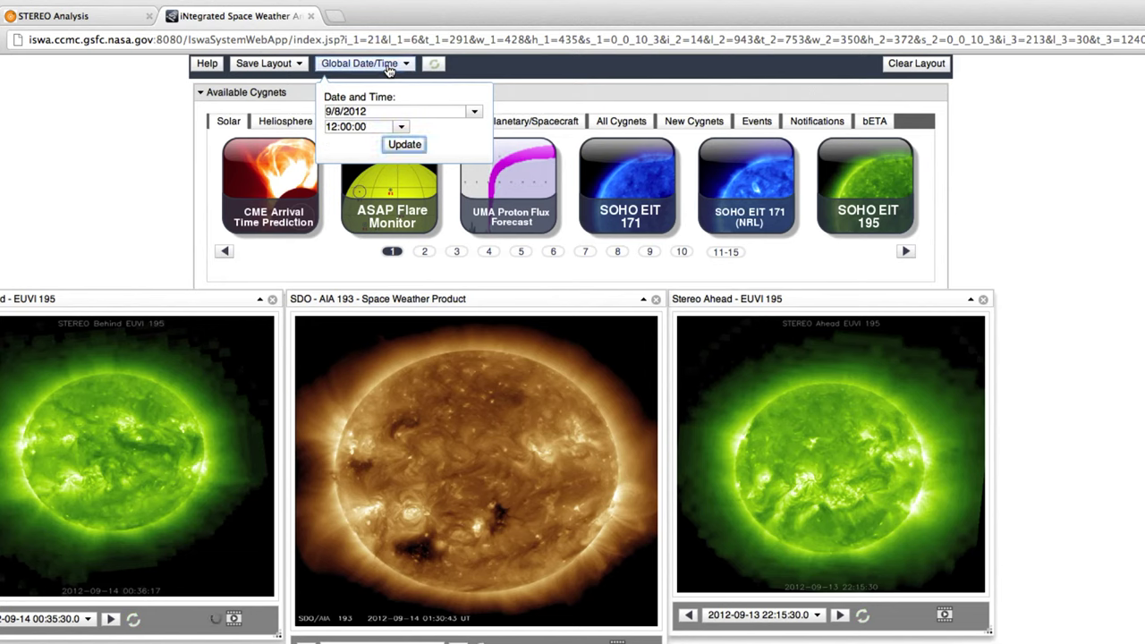
click(404, 144)
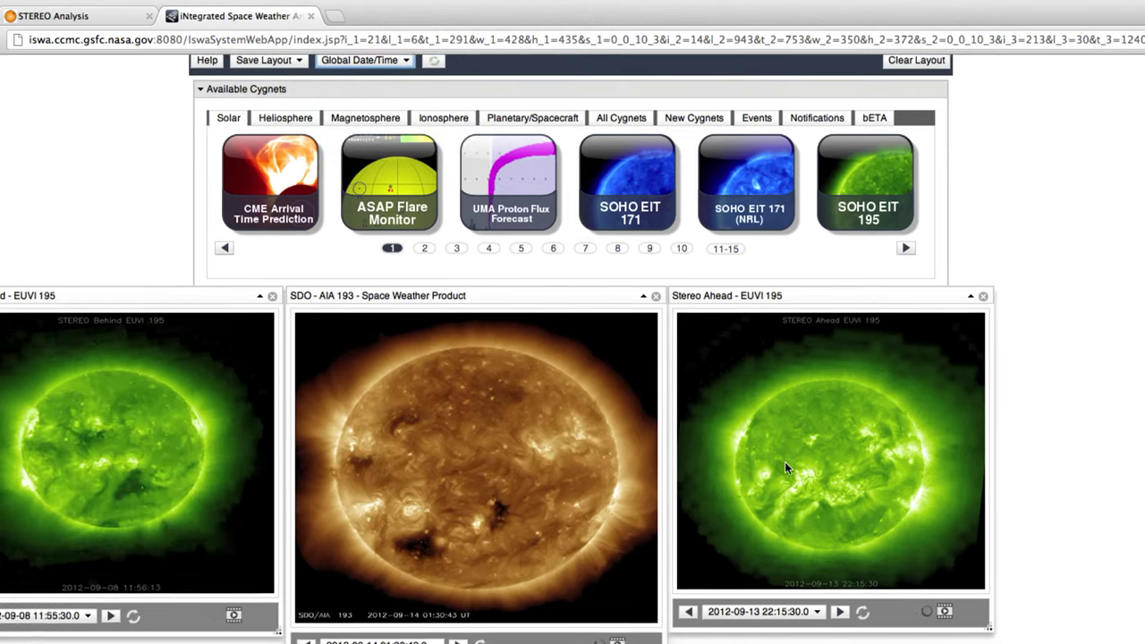
Examine the SOHO LASCO C3 and STEREO COR2 galleries for the eruption, enlarging the LASCO C3 image from 11:42:00.
scroll(785, 462, down, 5)
scroll(785, 466, down, 2)
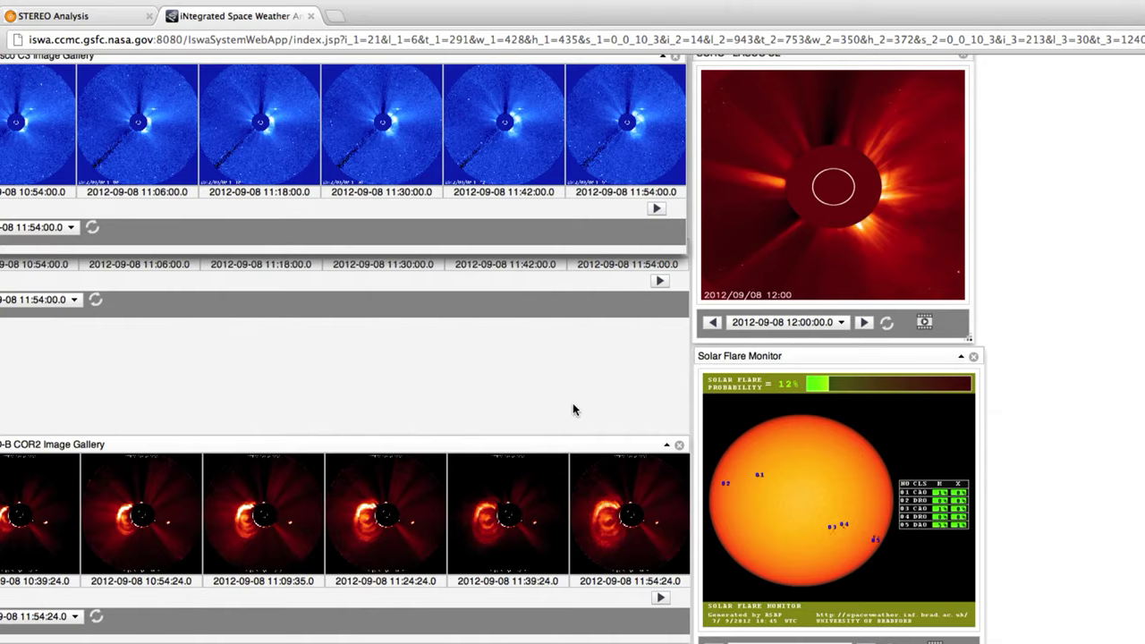
scroll(572, 409, up, 1)
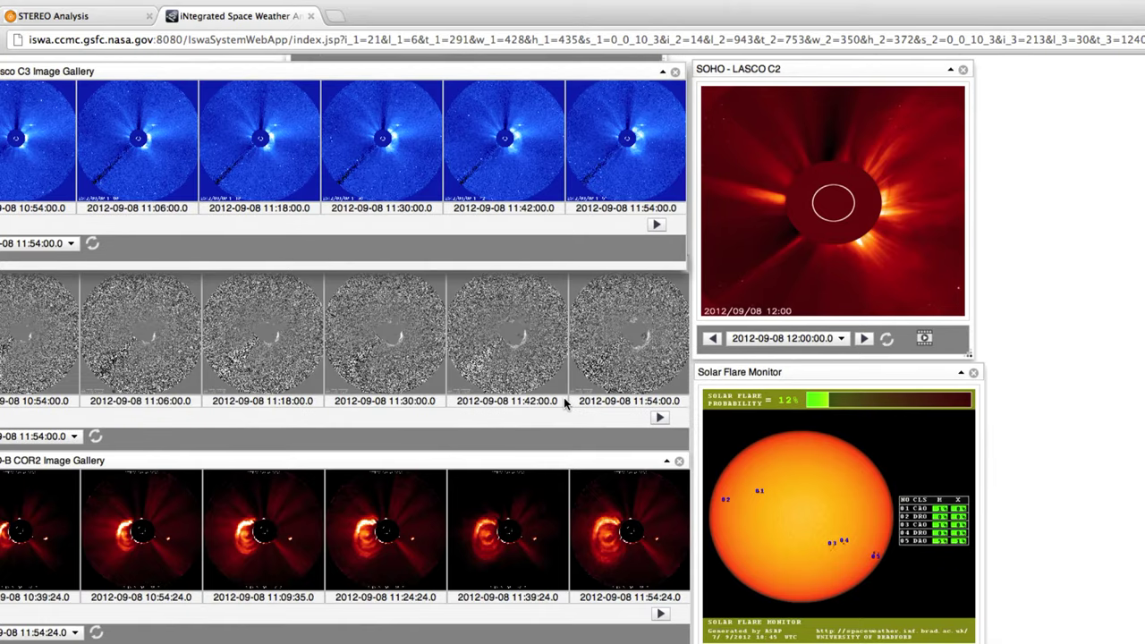
scroll(565, 403, up, 2)
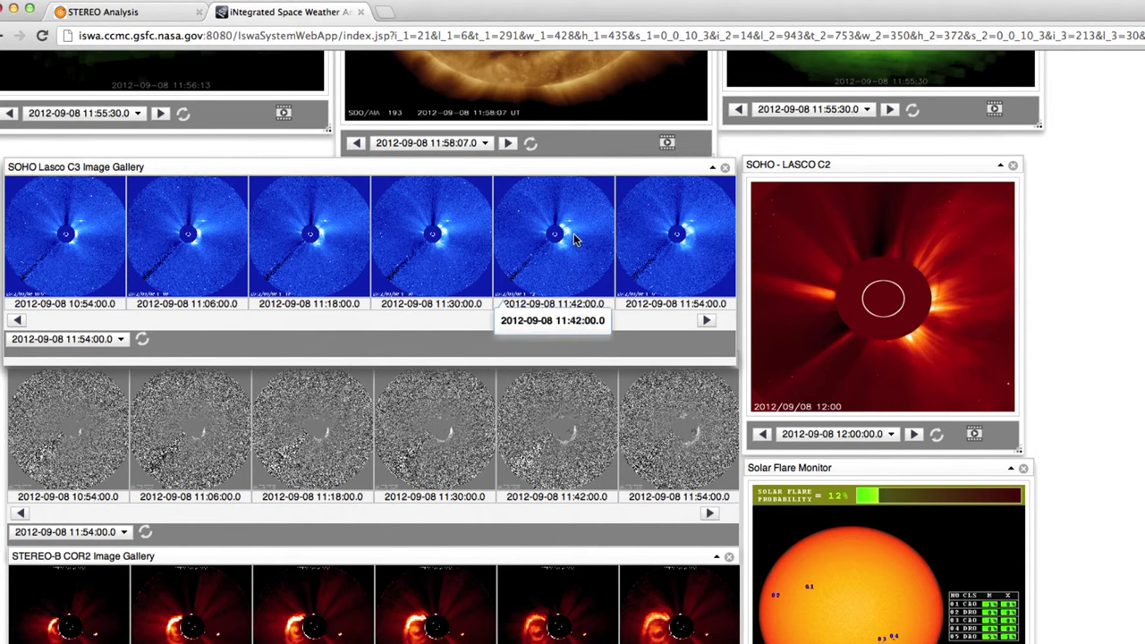
mouse_move(575, 239)
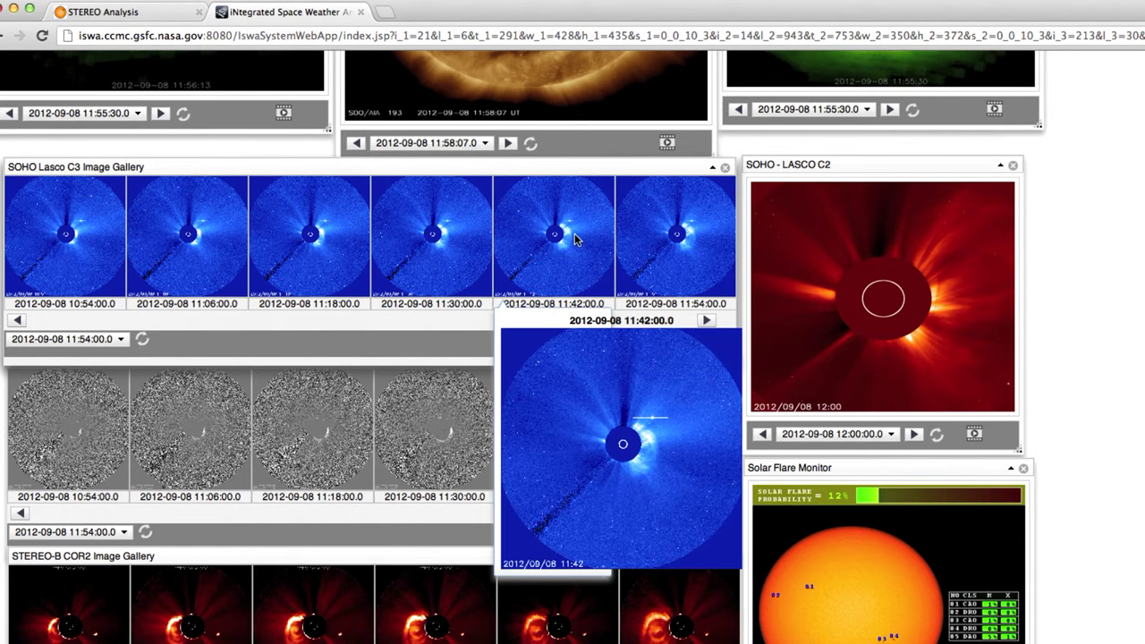
scroll(537, 358, down, 10)
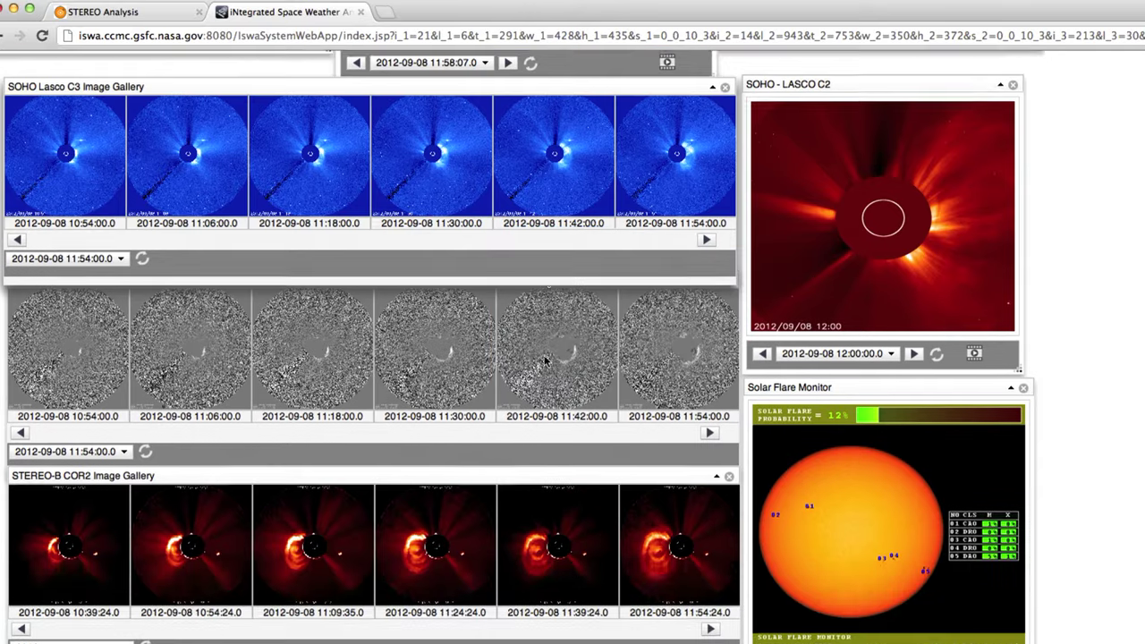
scroll(331, 192, up, 1)
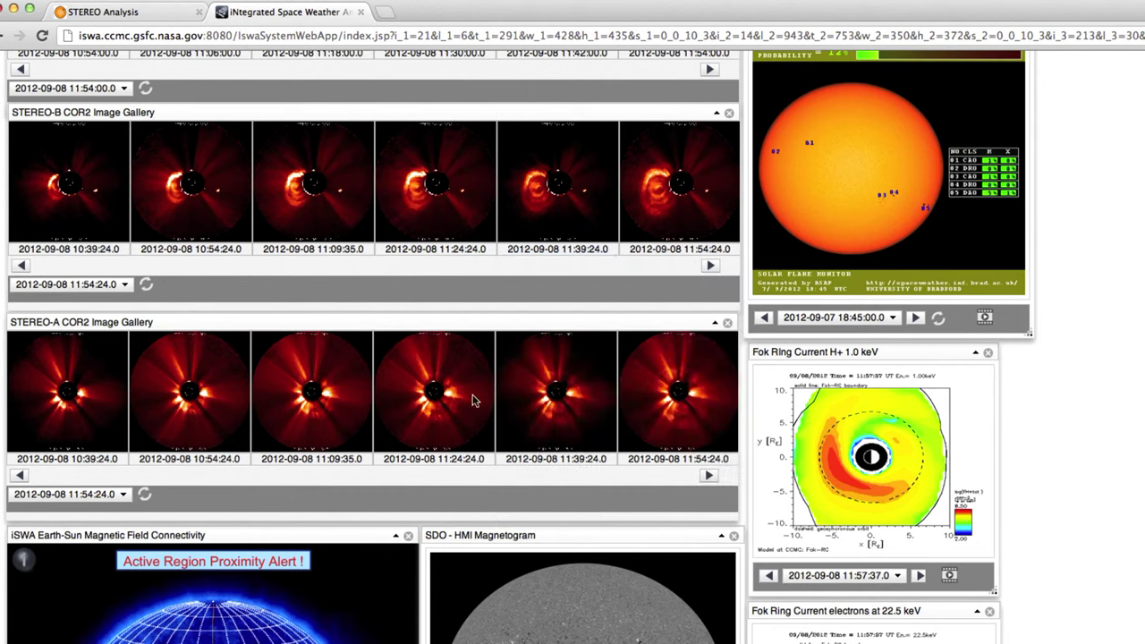
mouse_move(569, 403)
Switch to the STEREO Analysis page and set the start time to 09/08/2012 12:00 UTC.
click(126, 11)
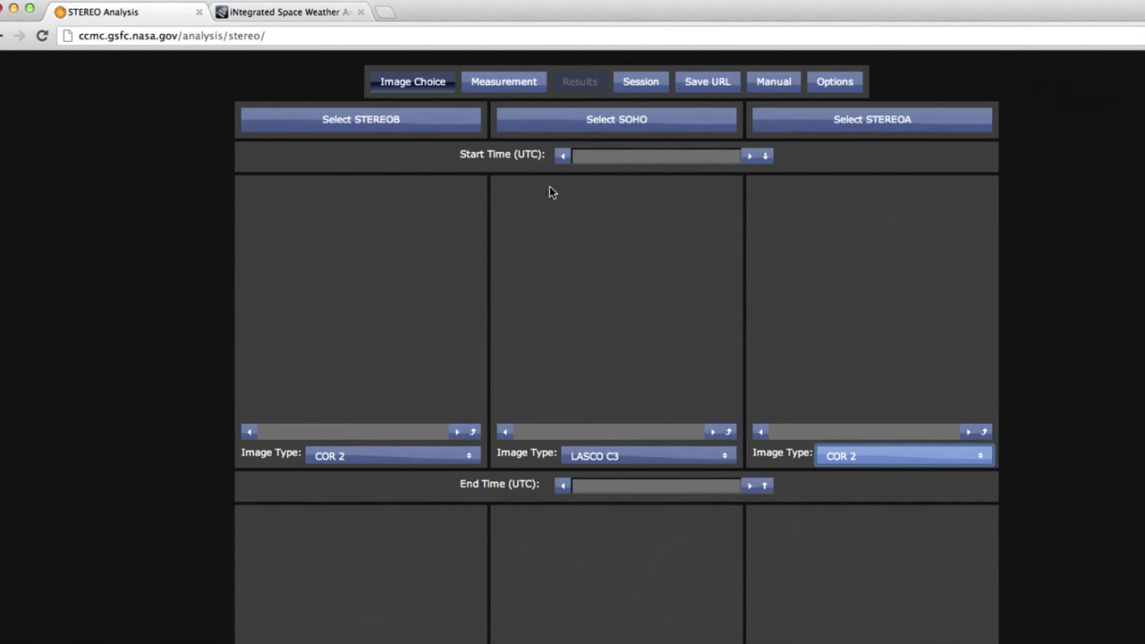
click(462, 157)
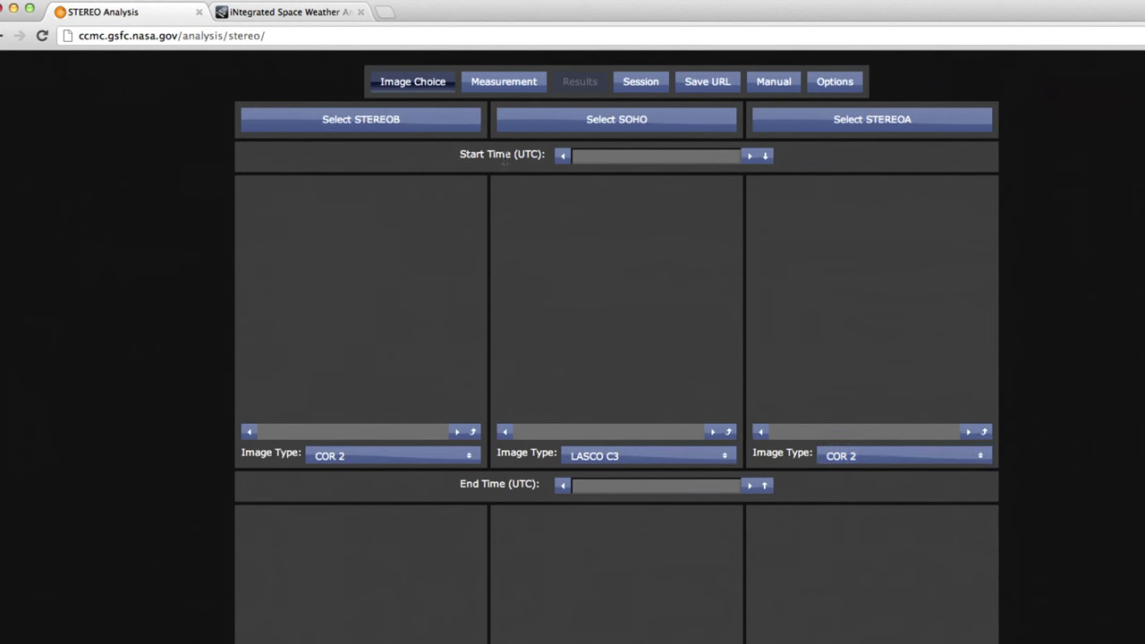
click(648, 157)
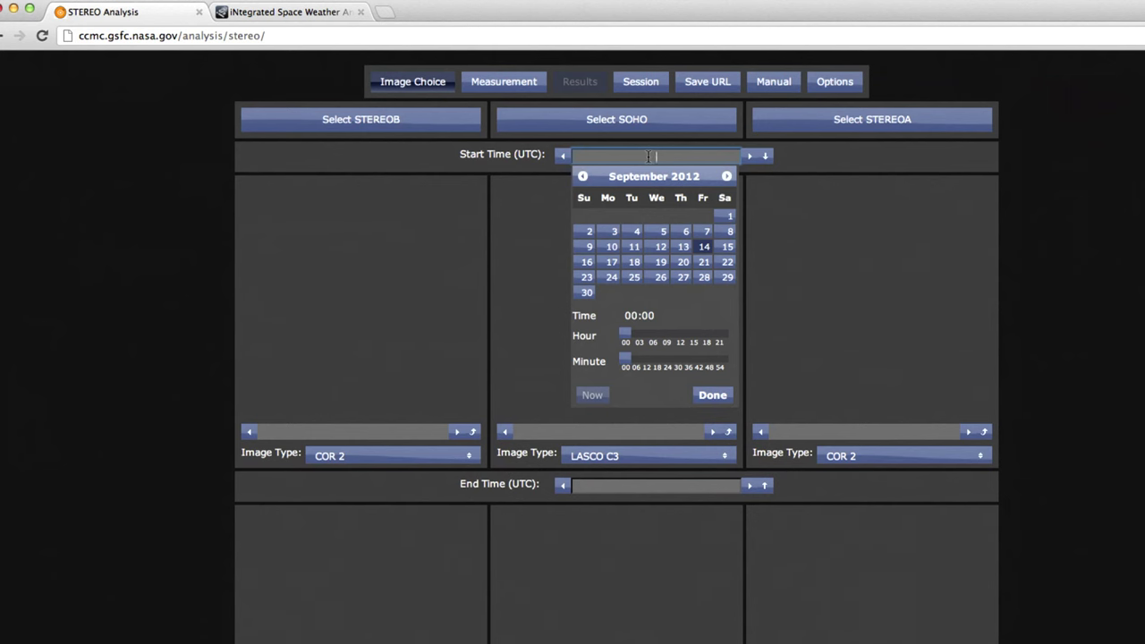
click(582, 177)
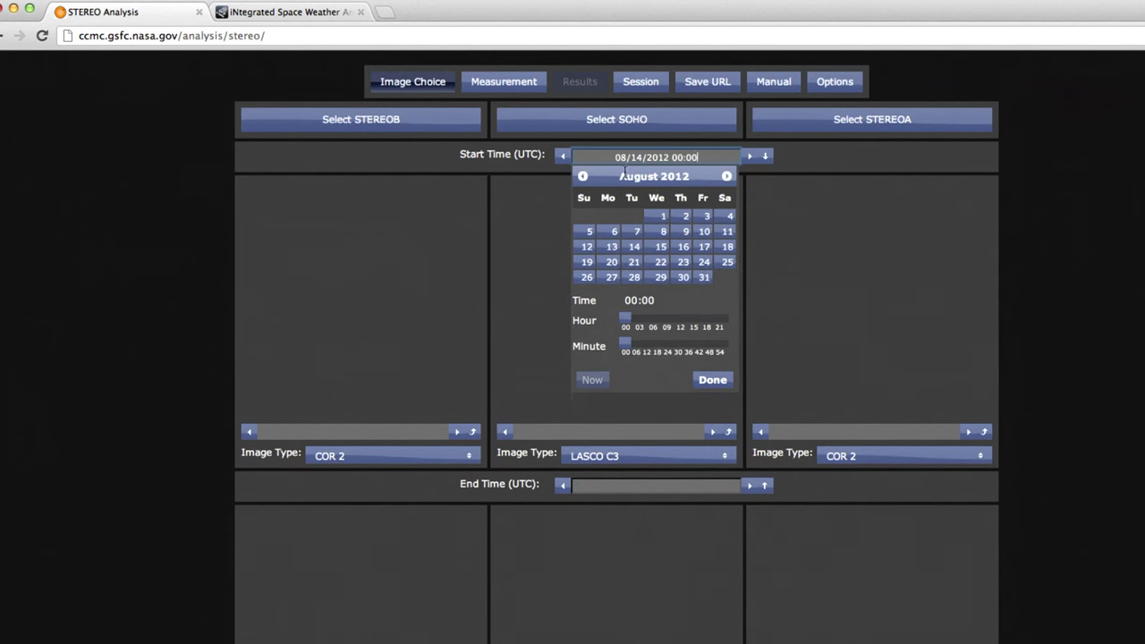
click(728, 176)
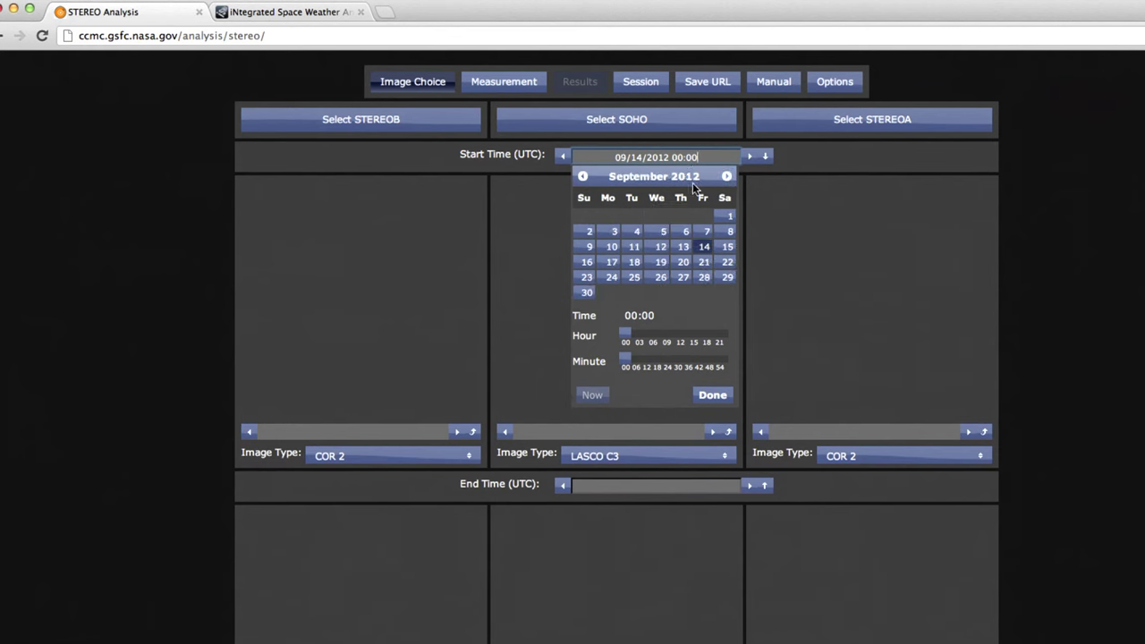
click(729, 234)
drag(625, 338, 678, 339)
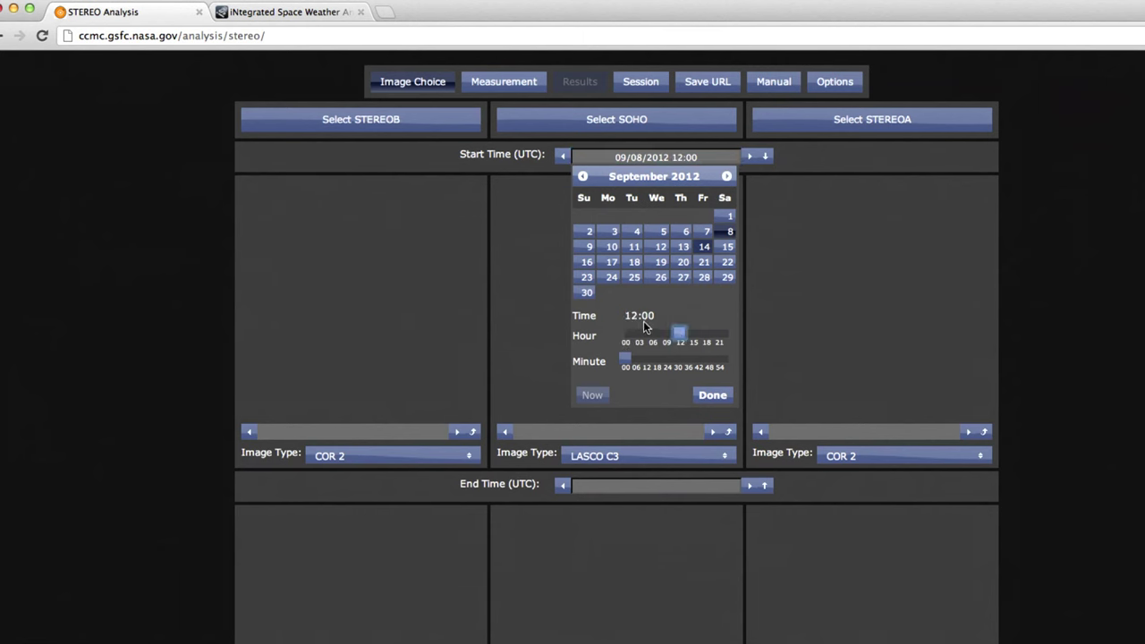
click(712, 396)
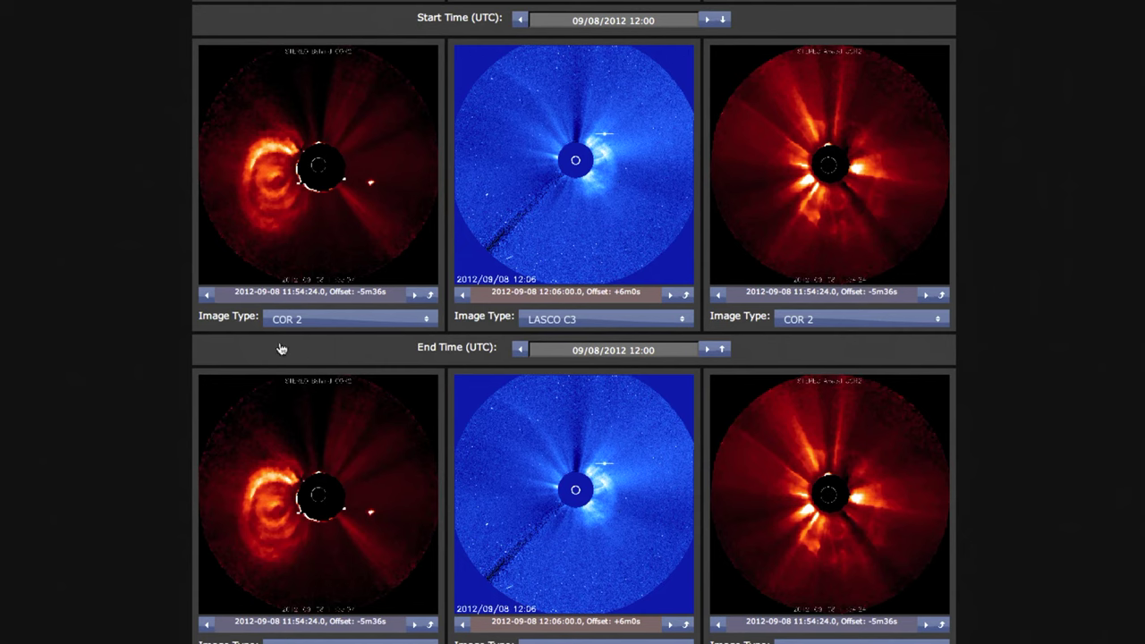
Move the STEREO B start image back to 11:24:24 and its end image forward to 12:24:24.
click(207, 295)
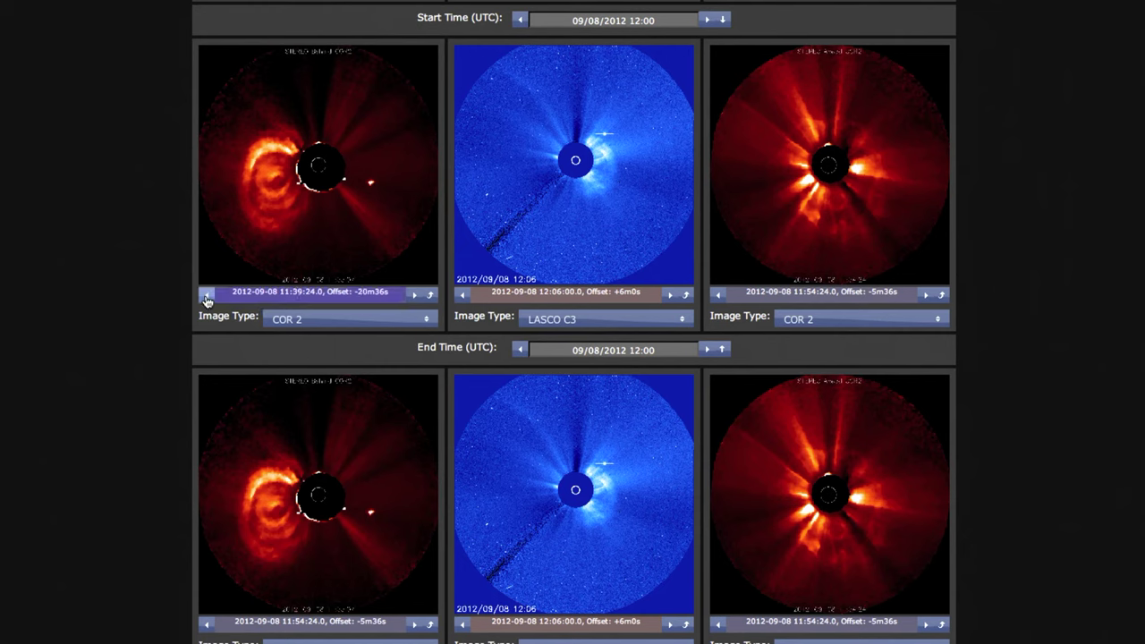
click(207, 296)
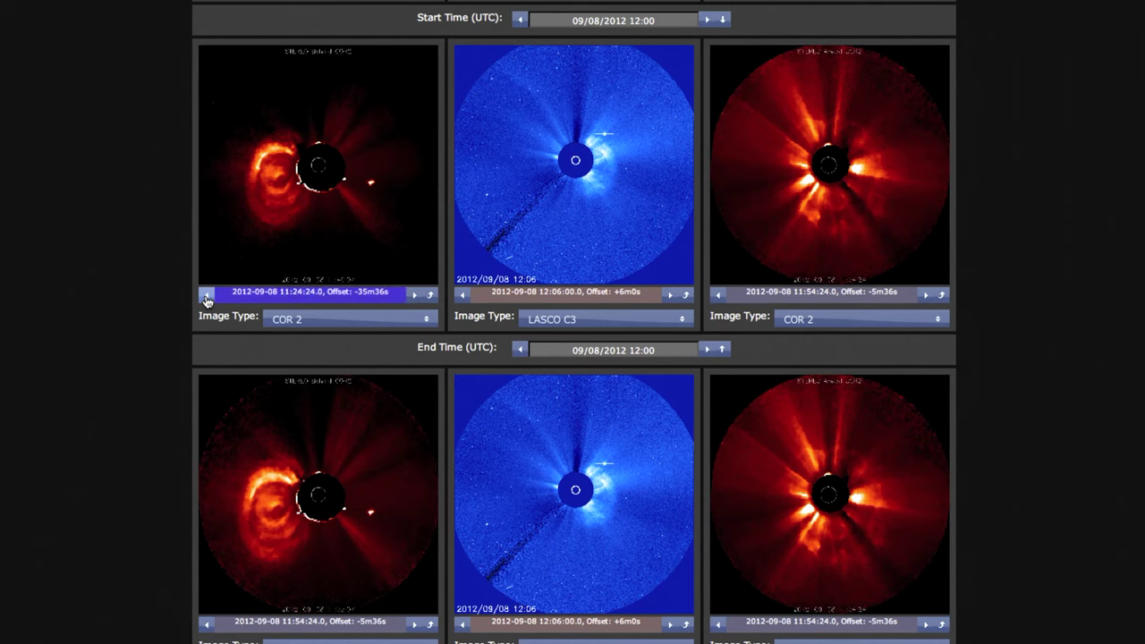
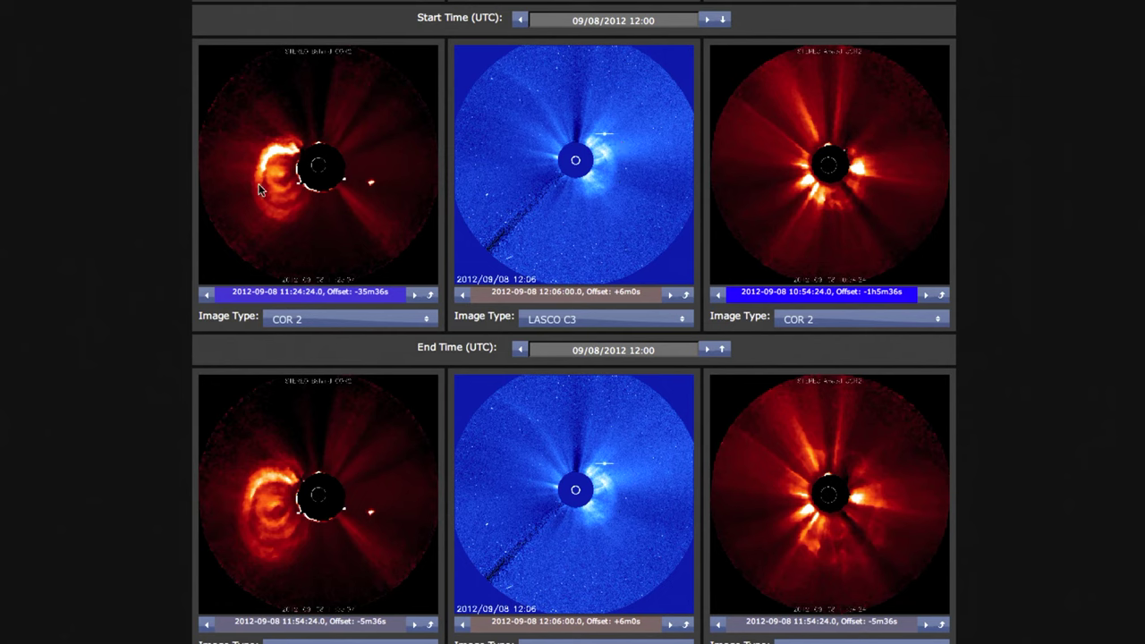
scroll(304, 61, up, 2)
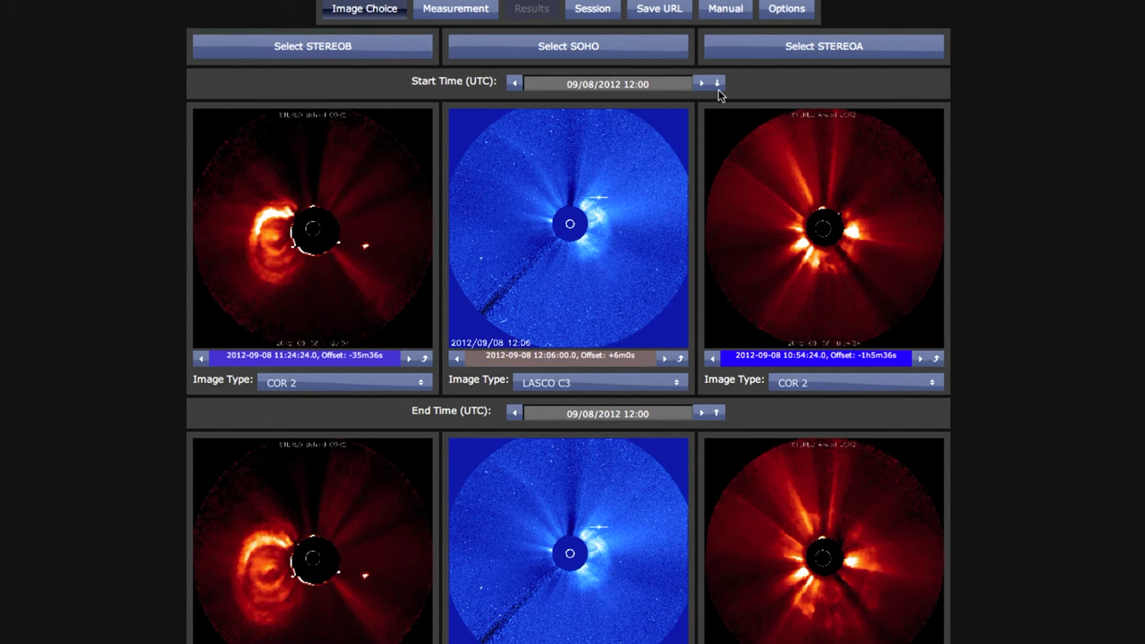
scroll(569, 322, down, 1)
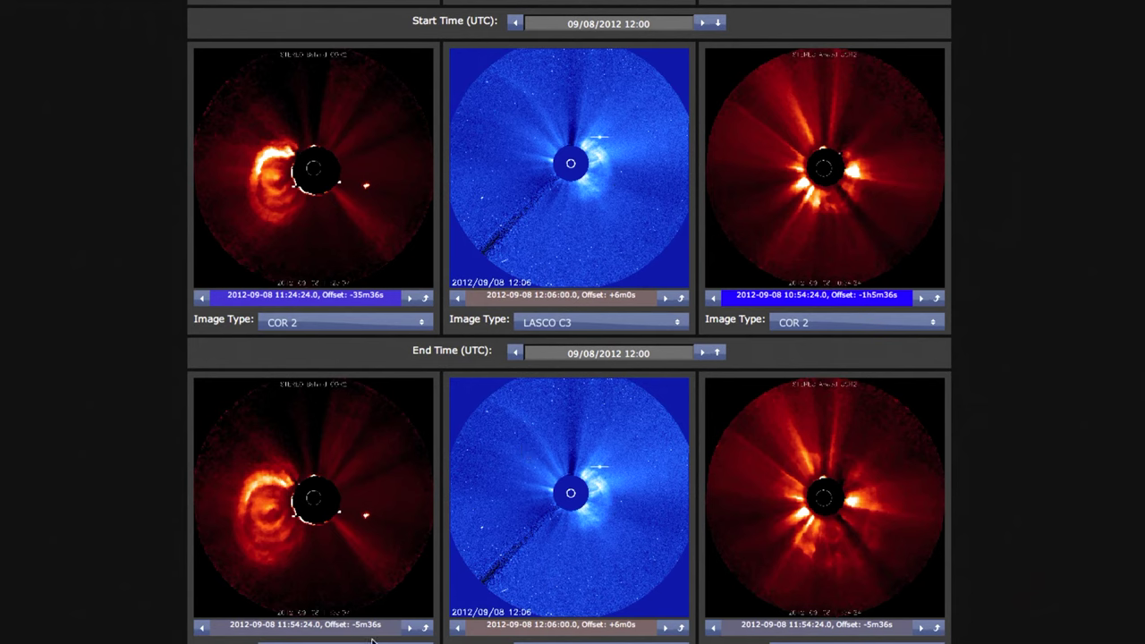
click(409, 628)
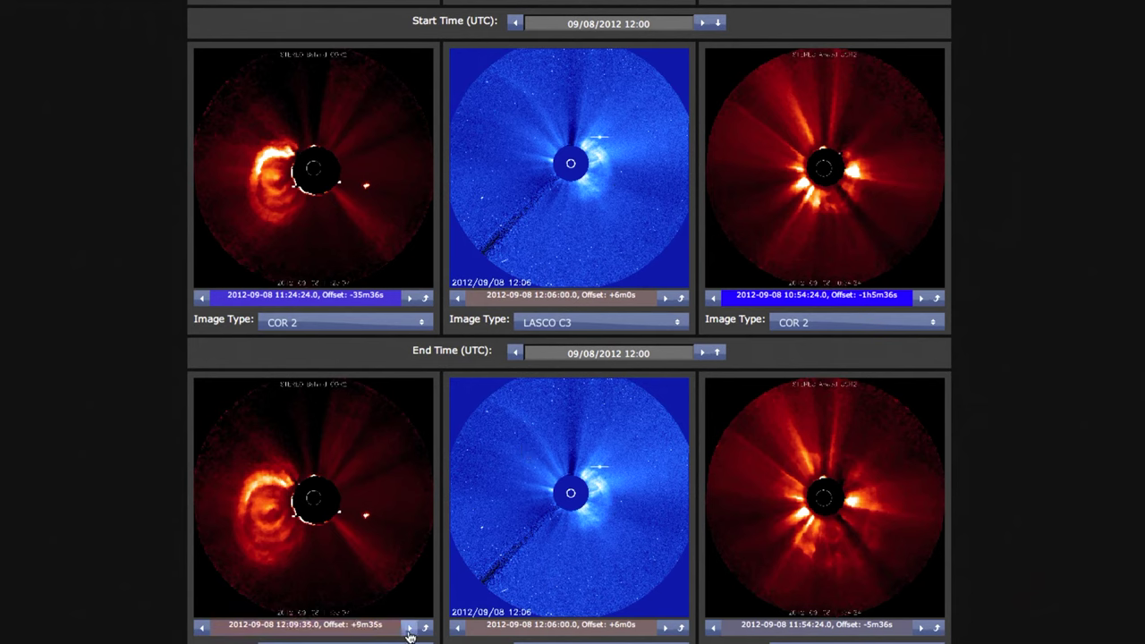
click(408, 628)
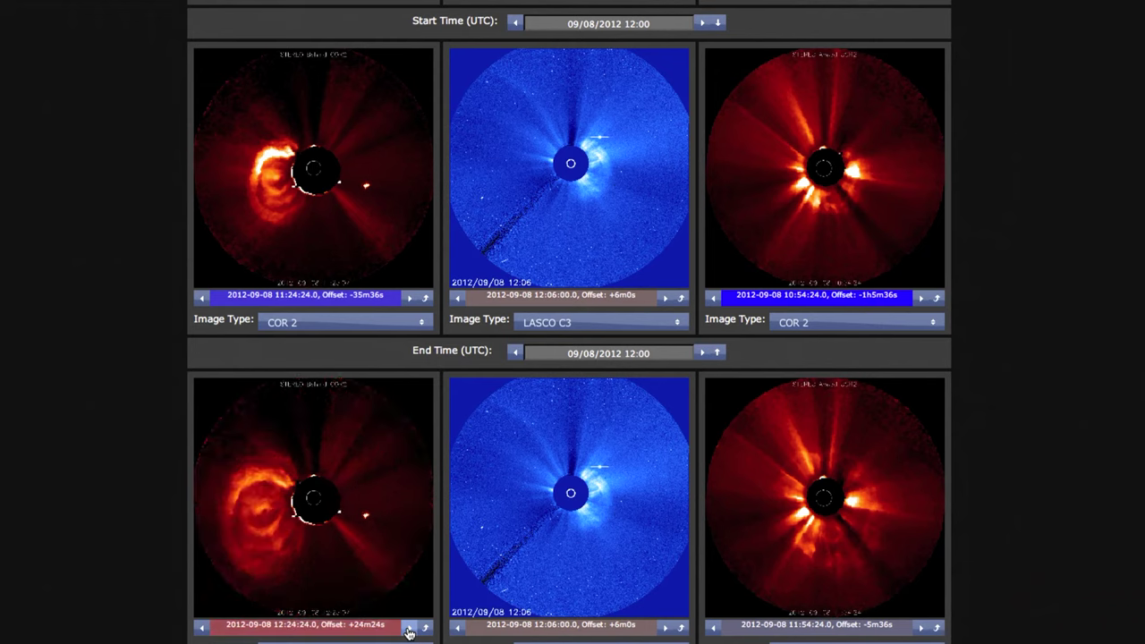
Advance the SOHO LASCO C3 end image by three frames.
click(664, 628)
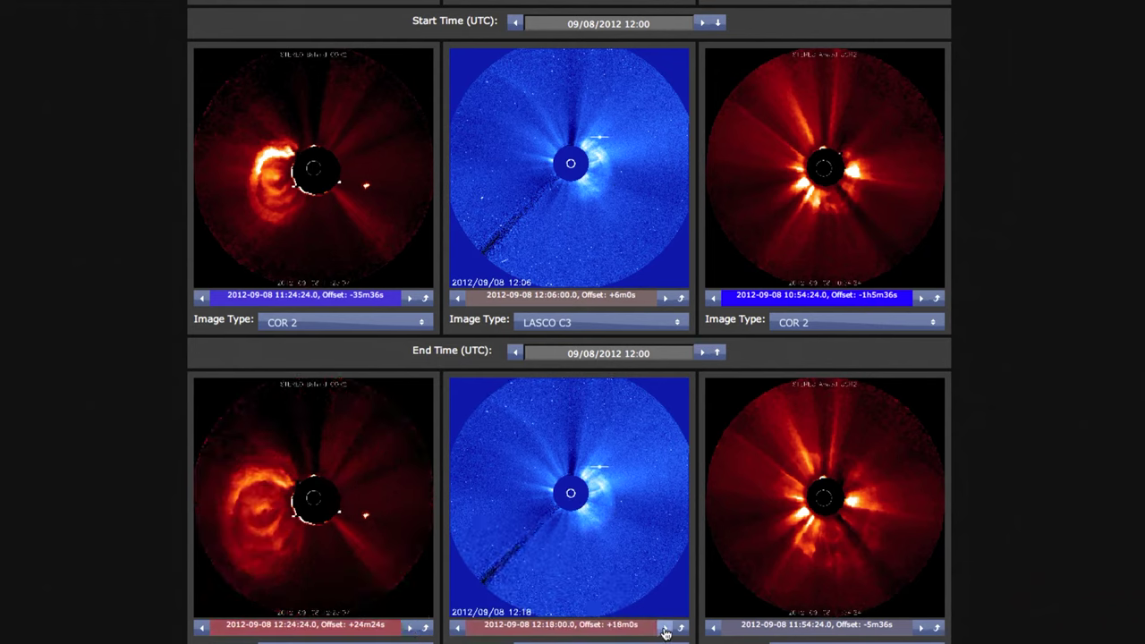
click(665, 627)
click(665, 628)
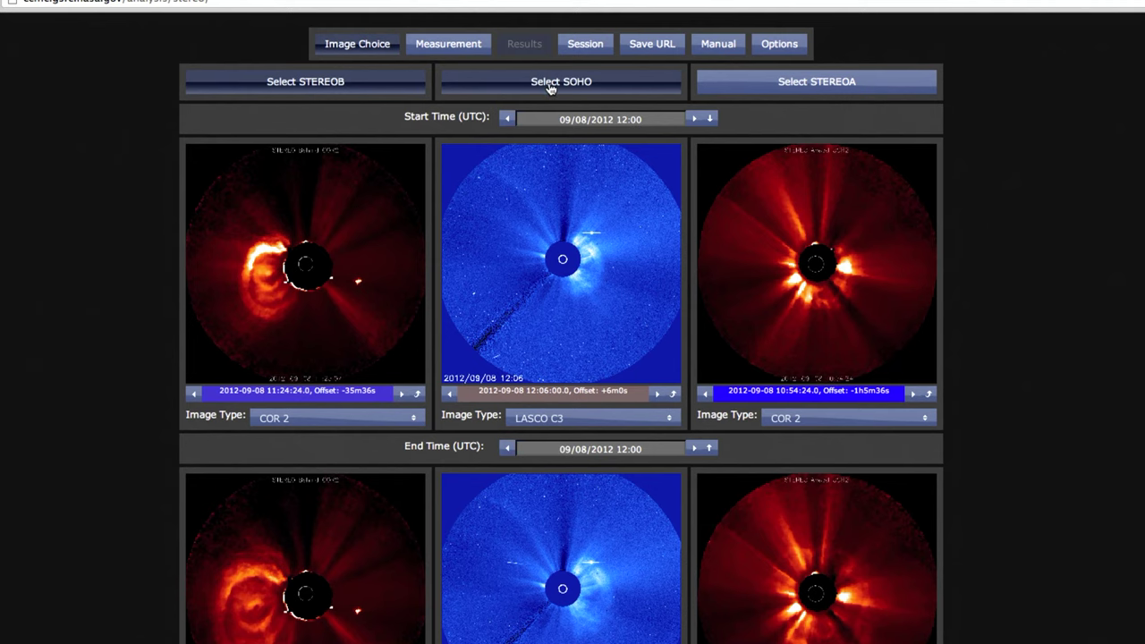
Start the measurement and fit the STEREO B start image's wedge to the eruption's upper and lower edges and its leading front.
click(445, 47)
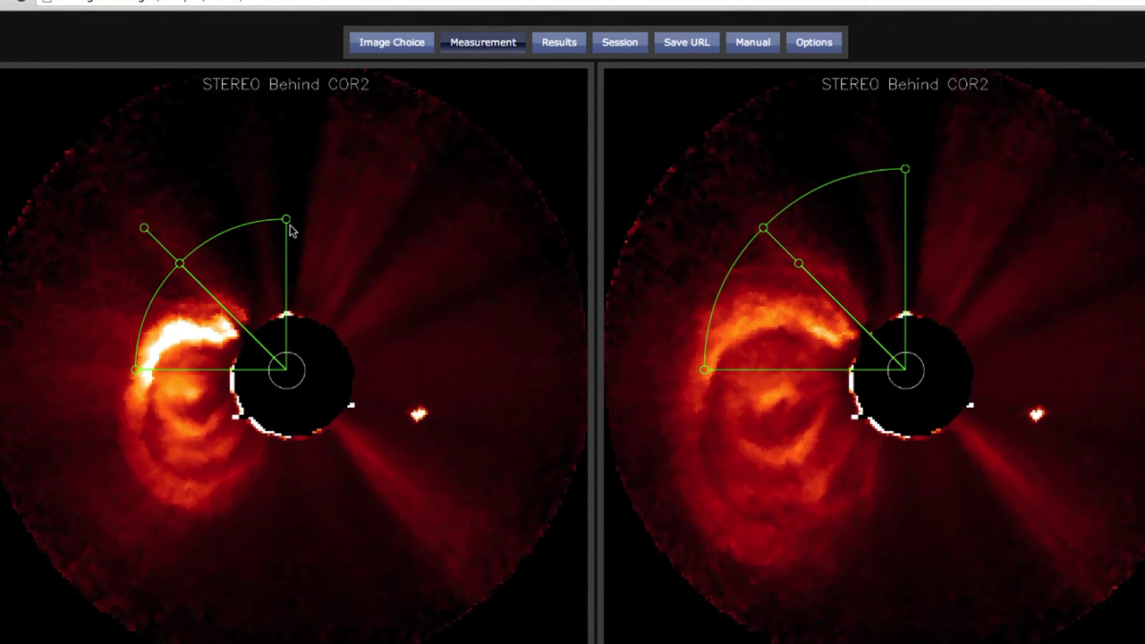
drag(289, 226, 198, 270)
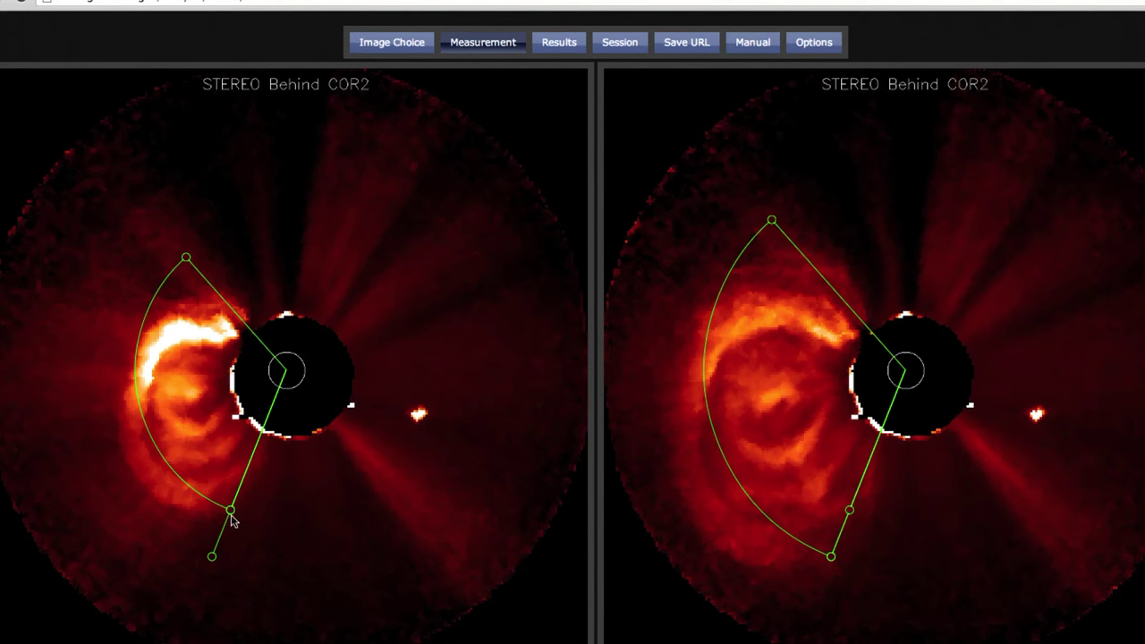
drag(230, 511, 116, 415)
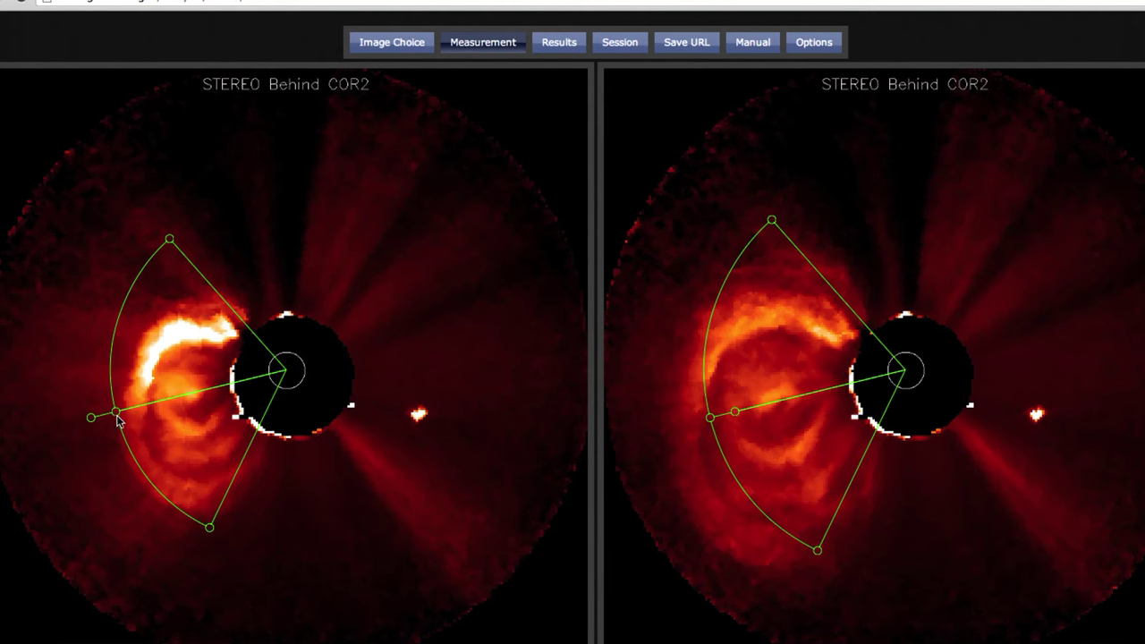
drag(118, 416, 121, 410)
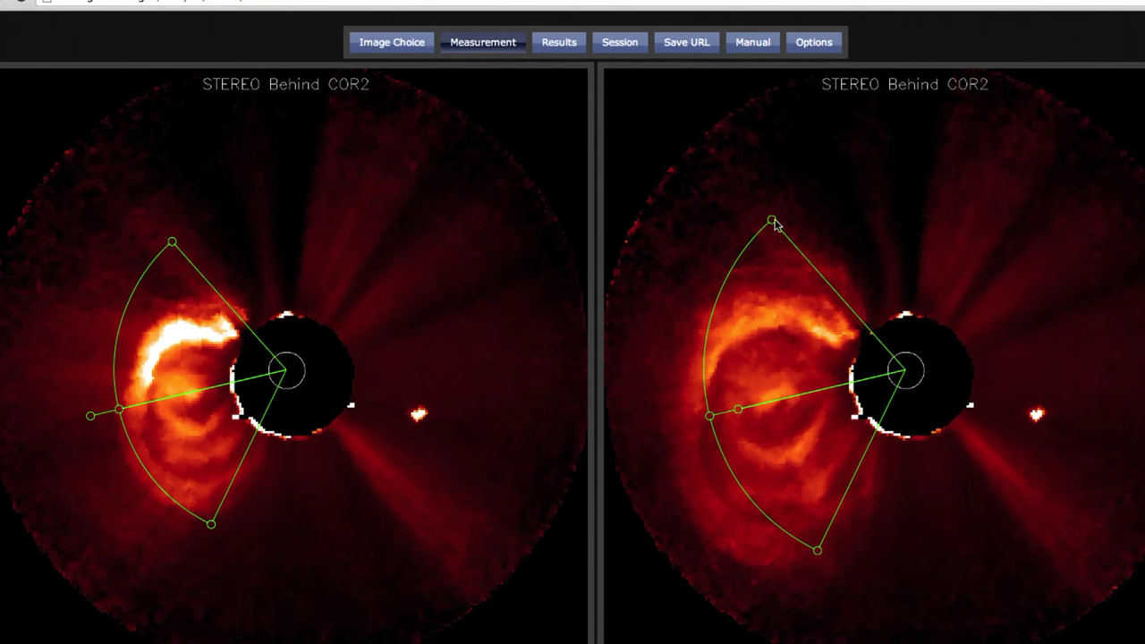
Extend the wedge's arc in the STEREO B end image outward to the eruption's leading front.
mouse_move(775, 225)
mouse_down()
mouse_move(757, 248)
mouse_move(756, 219)
mouse_up()
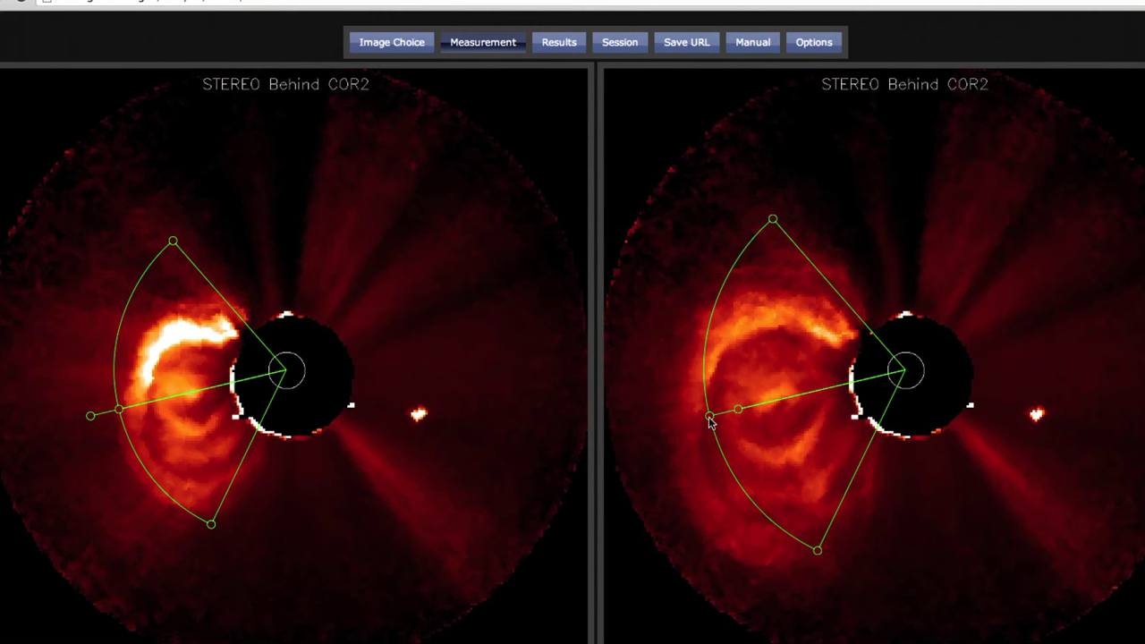
drag(711, 422, 669, 430)
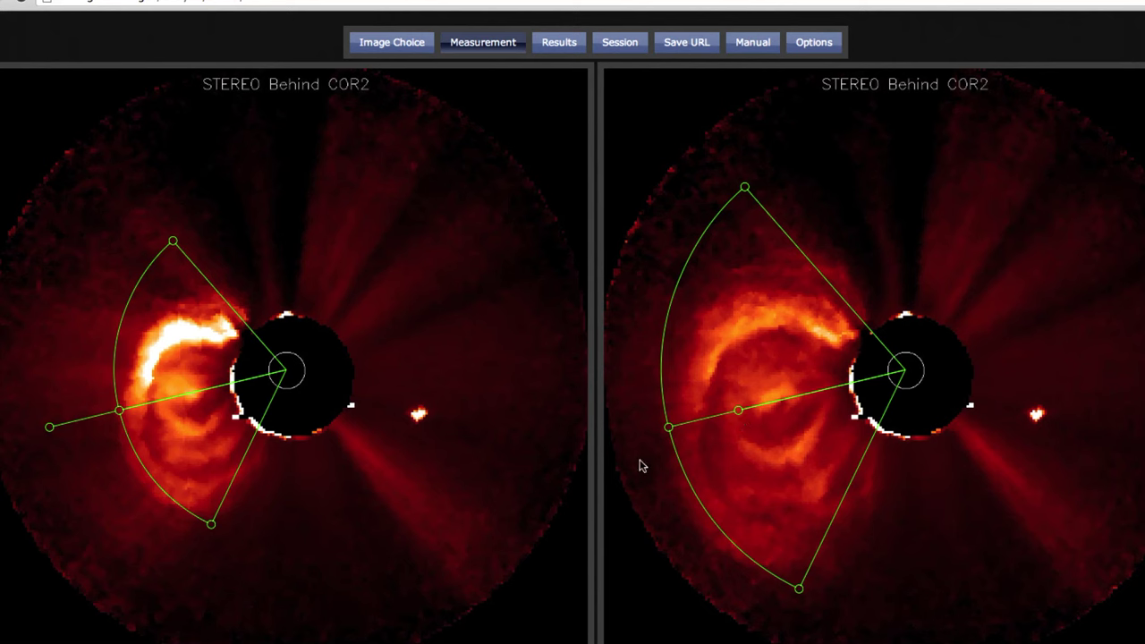
drag(669, 428, 667, 433)
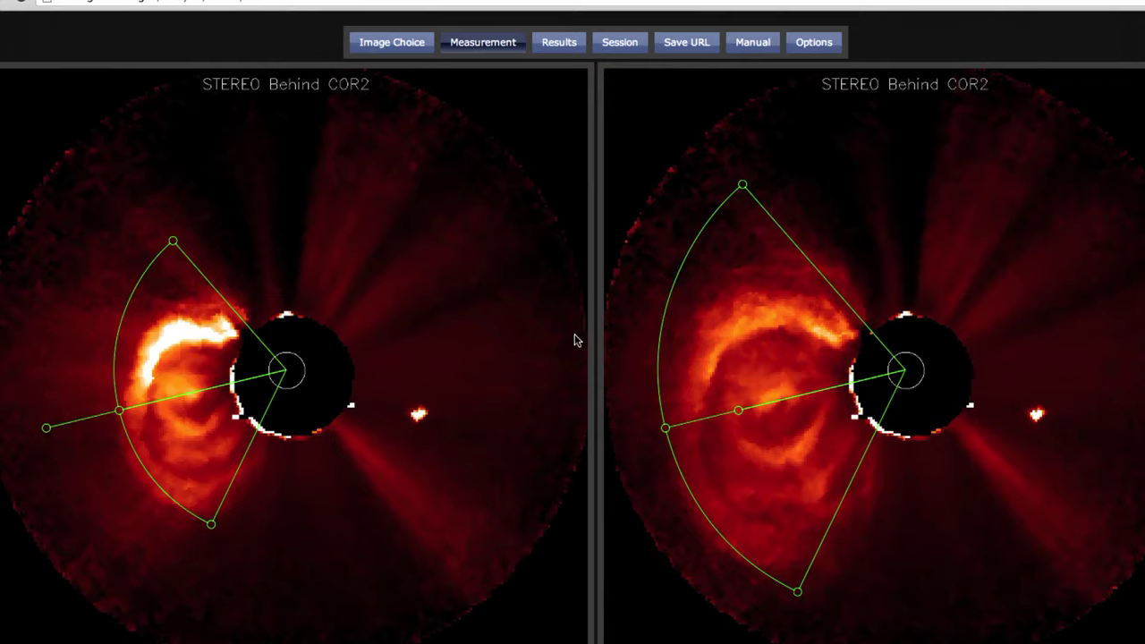
Fit the SOHO wedge to the eruption's edges and set its arc on the leading front in the start and end images.
scroll(575, 340, down, 8)
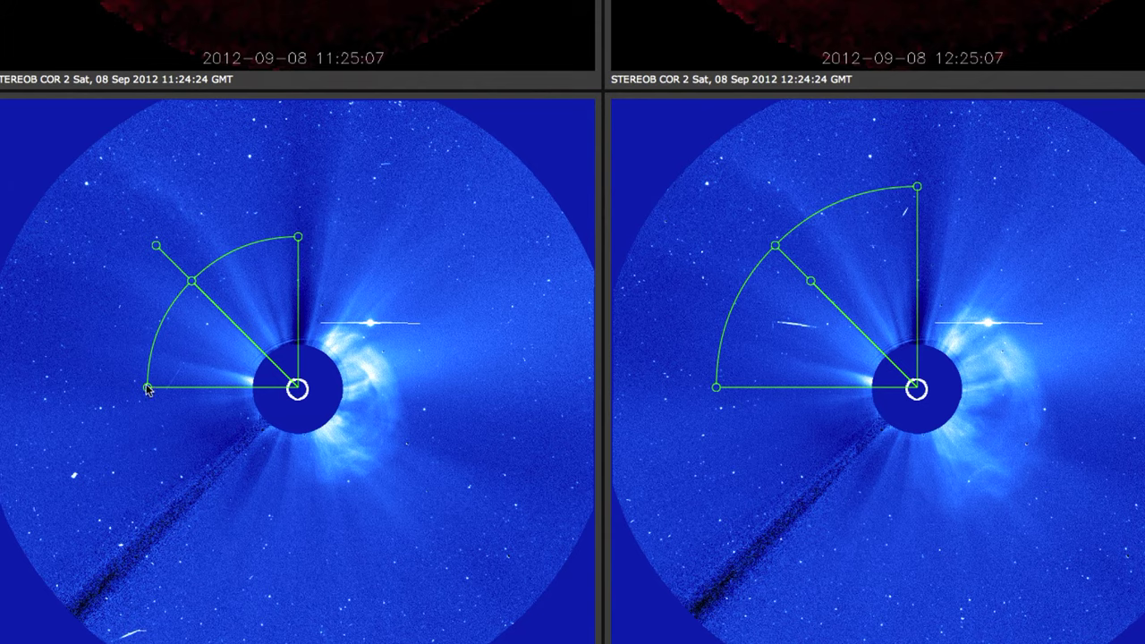
drag(147, 388, 329, 340)
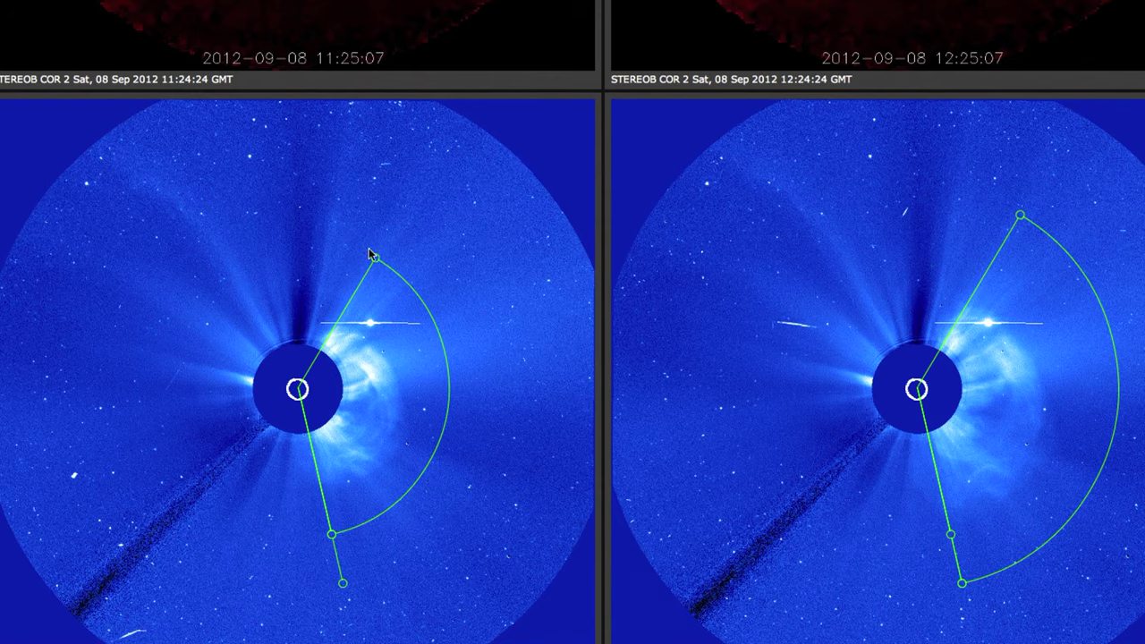
mouse_move(376, 260)
mouse_down()
mouse_move(396, 271)
mouse_move(375, 274)
mouse_up()
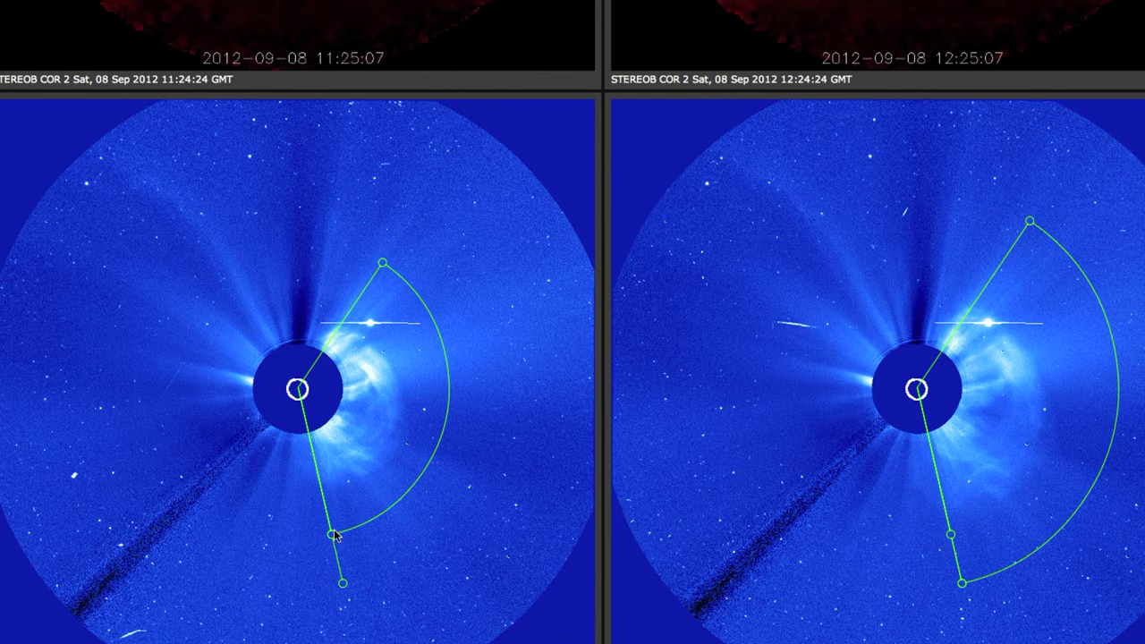
drag(331, 534, 403, 404)
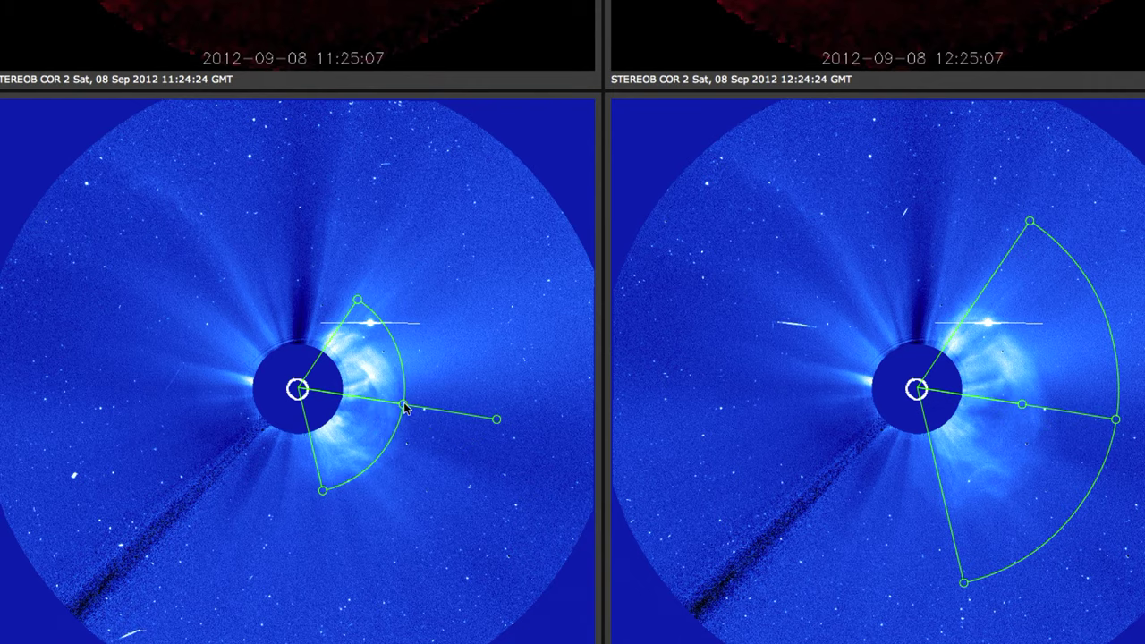
drag(404, 408, 400, 405)
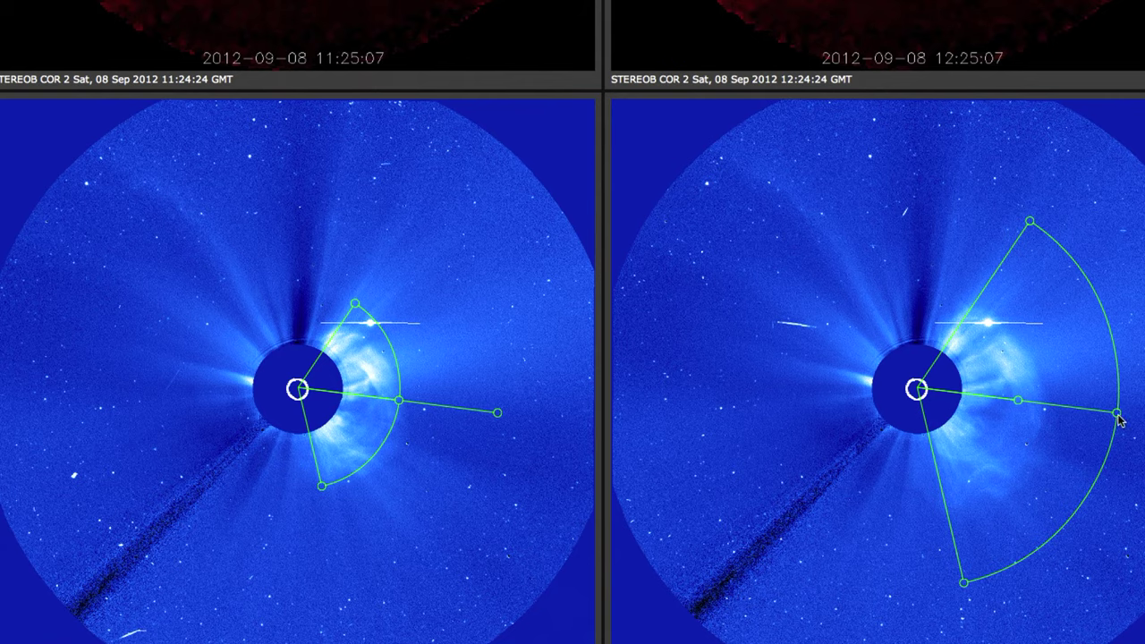
drag(1117, 413, 1044, 414)
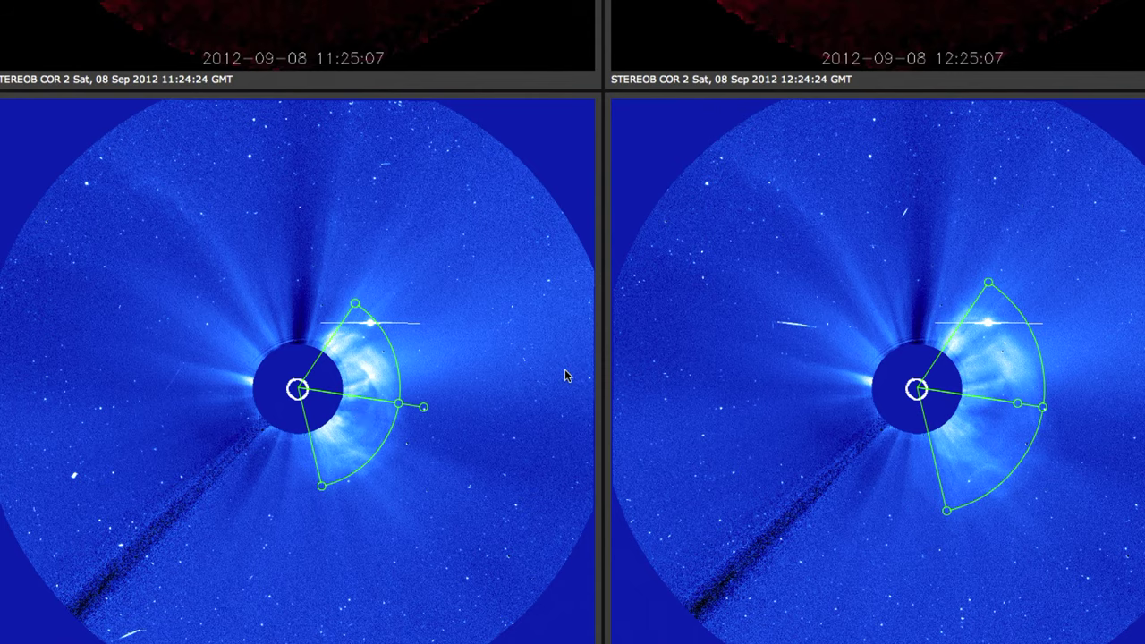
Display the results of the first measurement, keep them, and view the session table.
scroll(565, 369, up, 6)
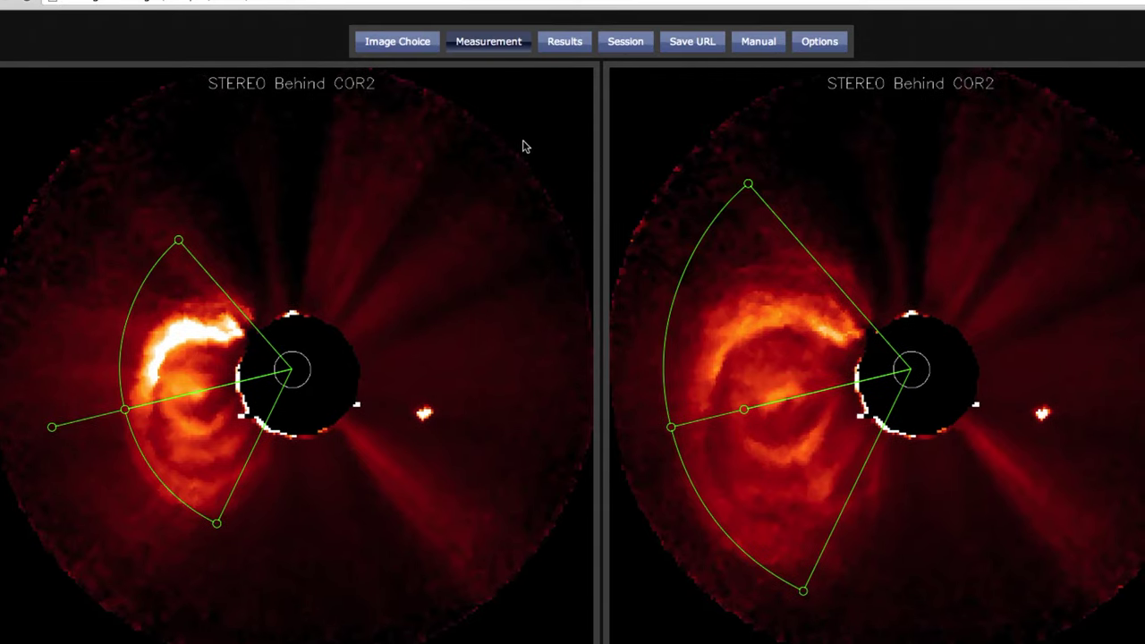
click(566, 54)
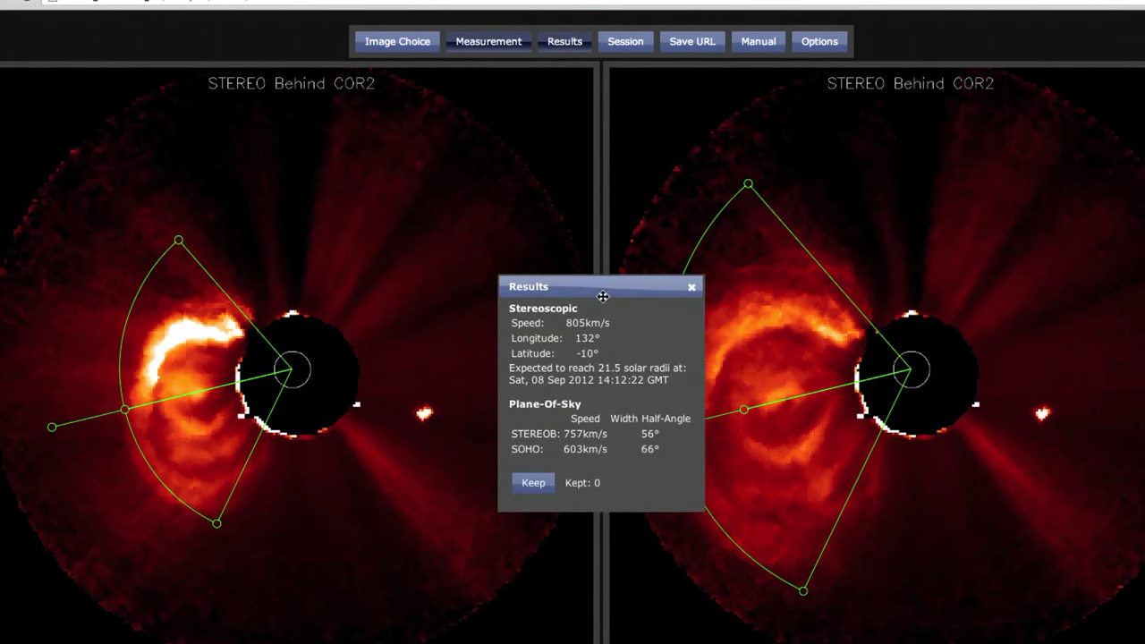
drag(601, 281, 584, 166)
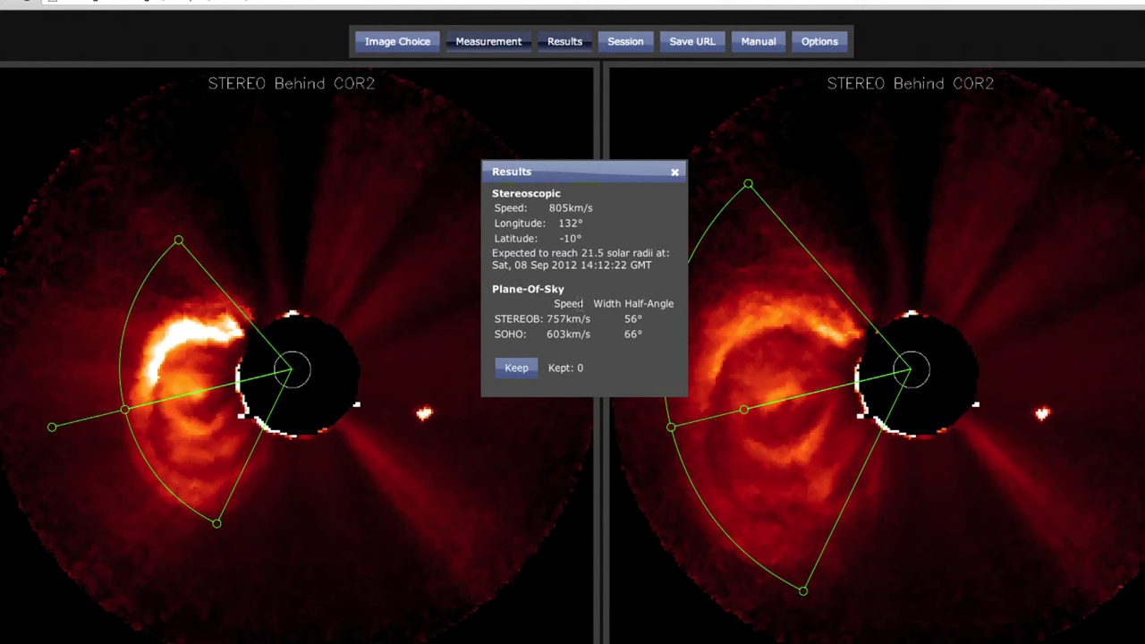
click(520, 374)
click(626, 40)
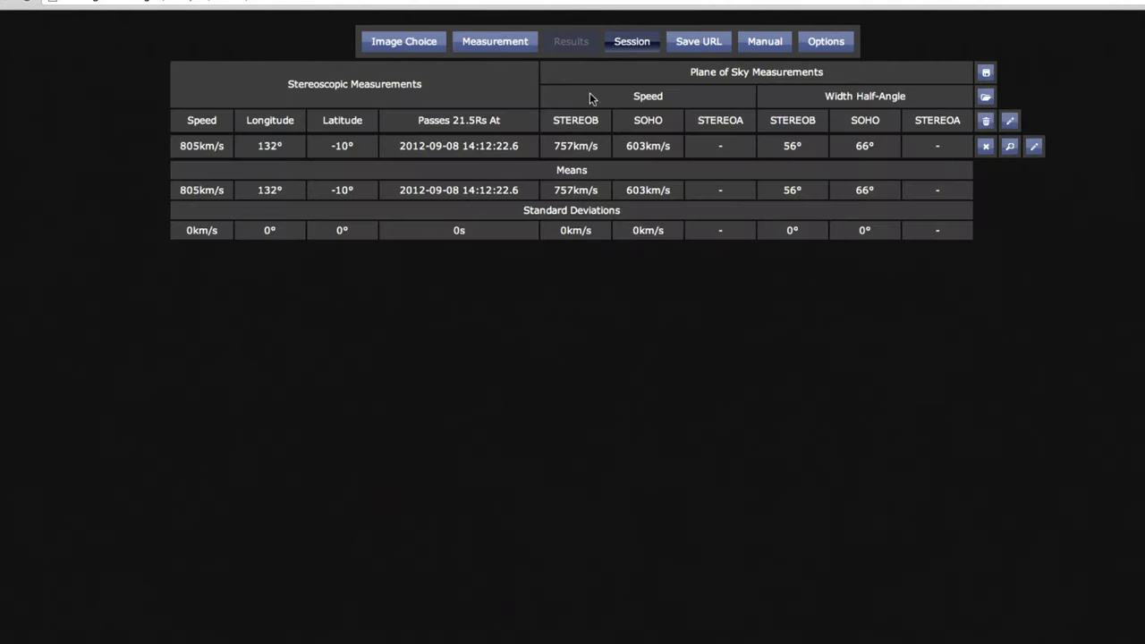
Vary the measurement by narrowing the STEREO B wedge's upper edge and pulling both its arcs and the SOHO start arc inward.
click(498, 42)
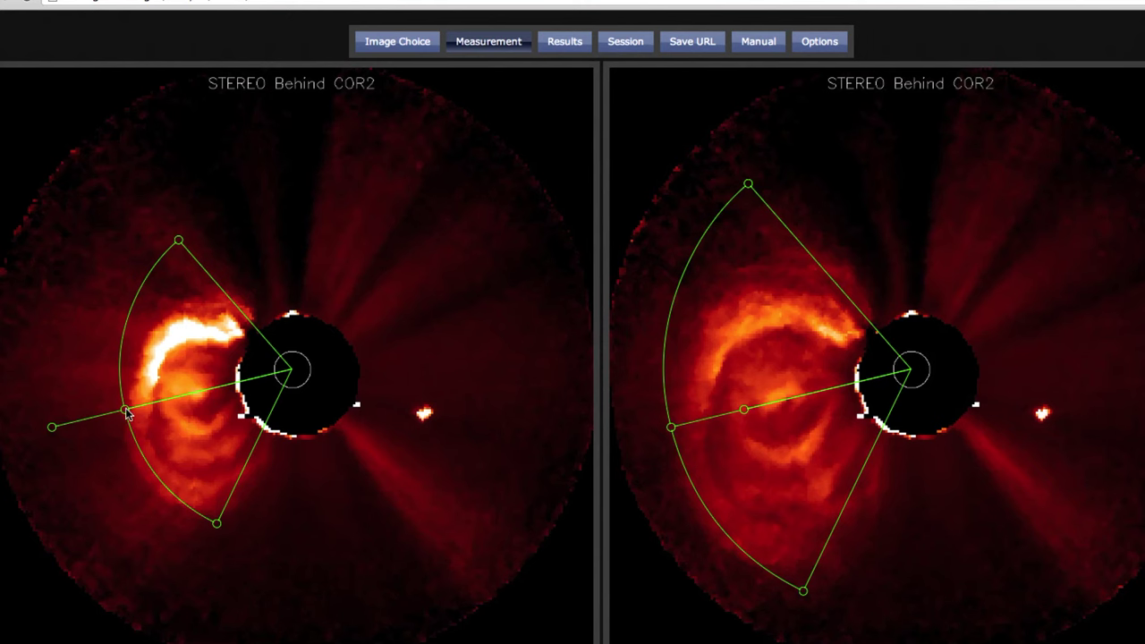
drag(125, 411, 161, 399)
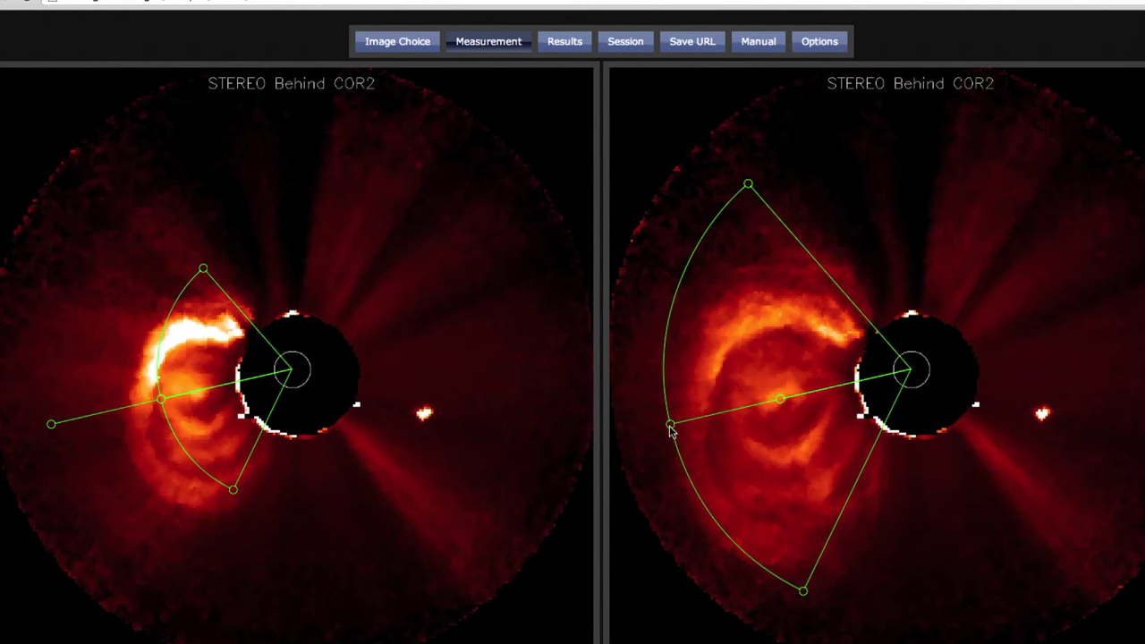
drag(670, 424, 718, 414)
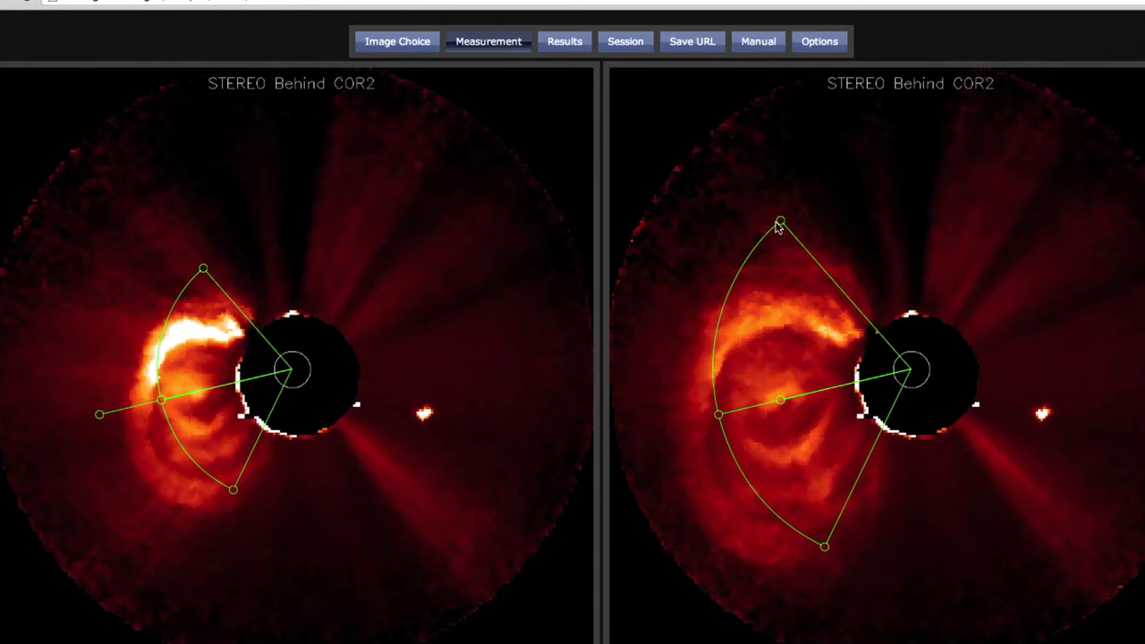
drag(777, 228, 758, 306)
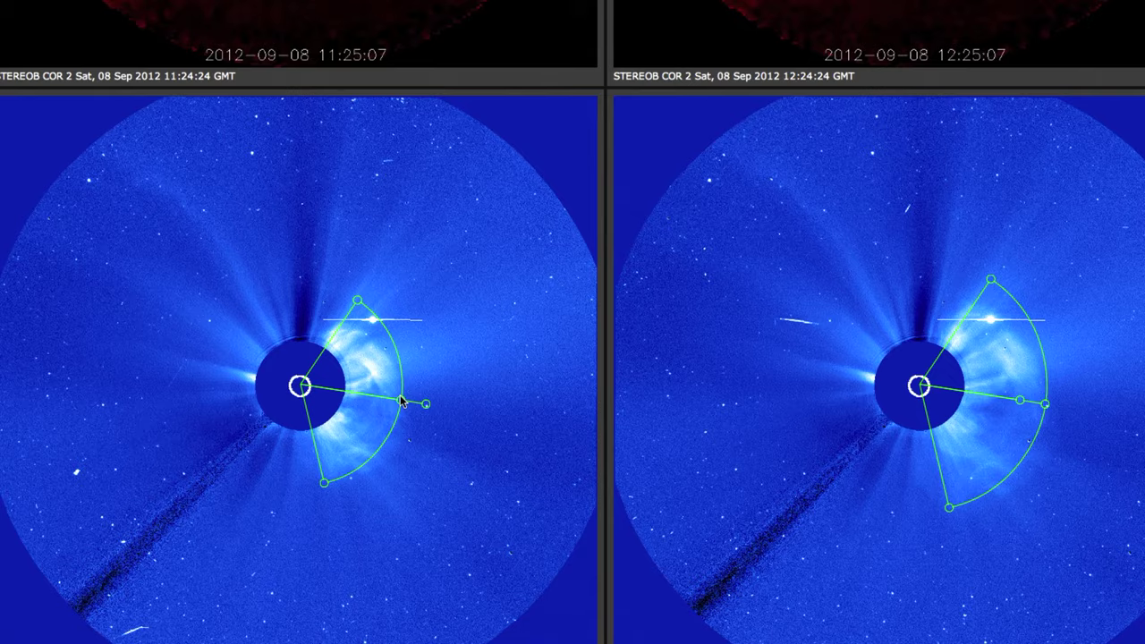
drag(402, 403, 388, 400)
Keep the results of the second measurement and compare them with the first in the session table.
scroll(511, 290, up, 5)
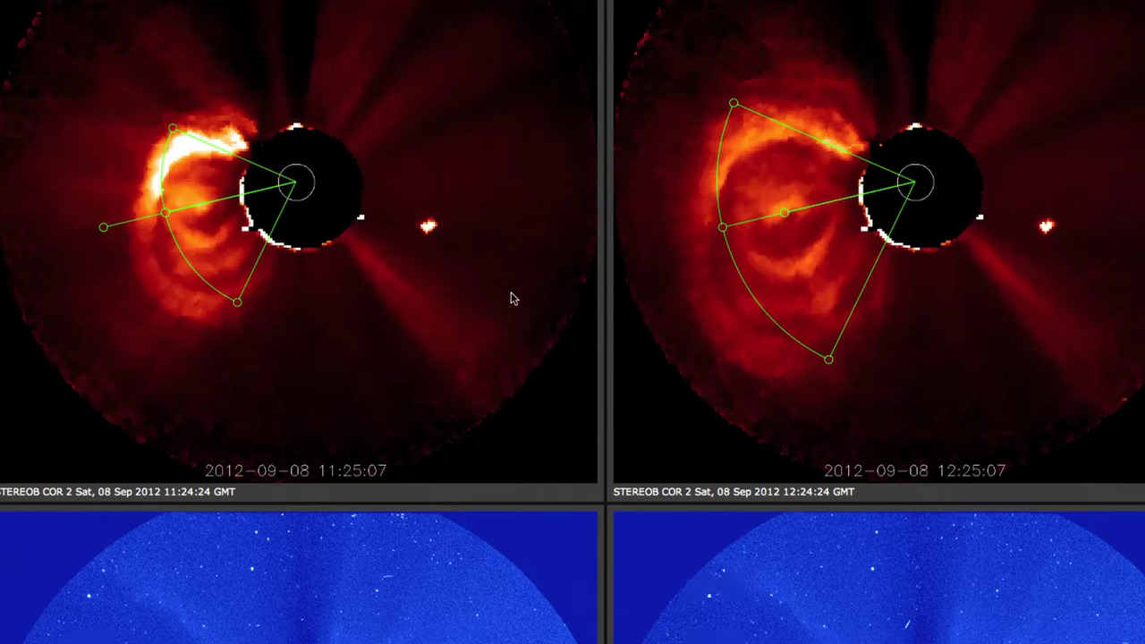
scroll(511, 297, up, 3)
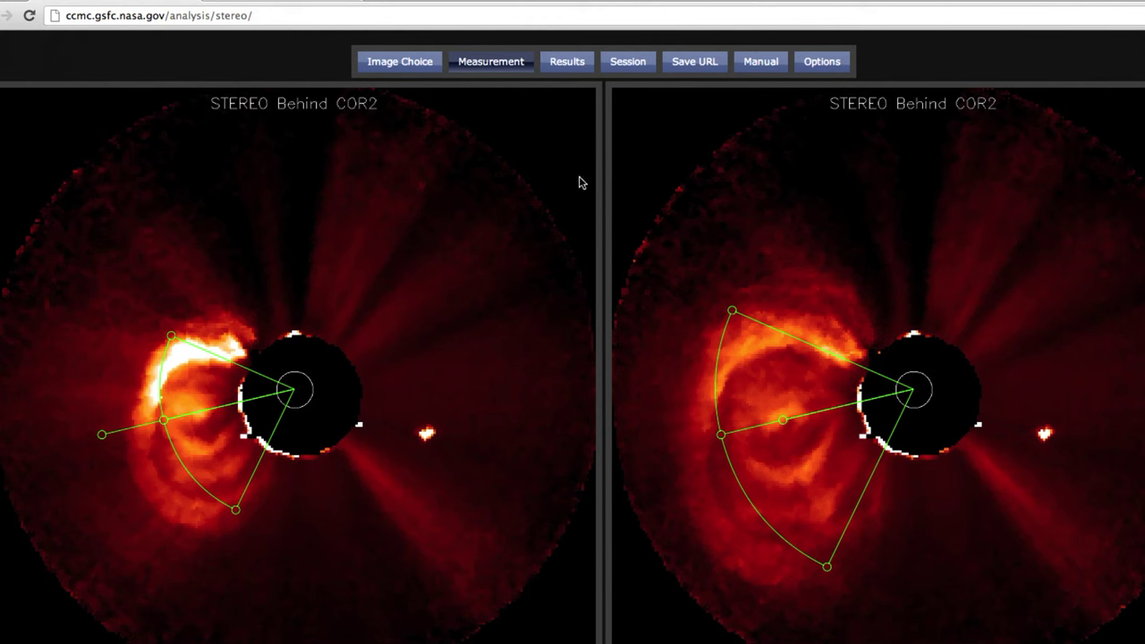
click(569, 68)
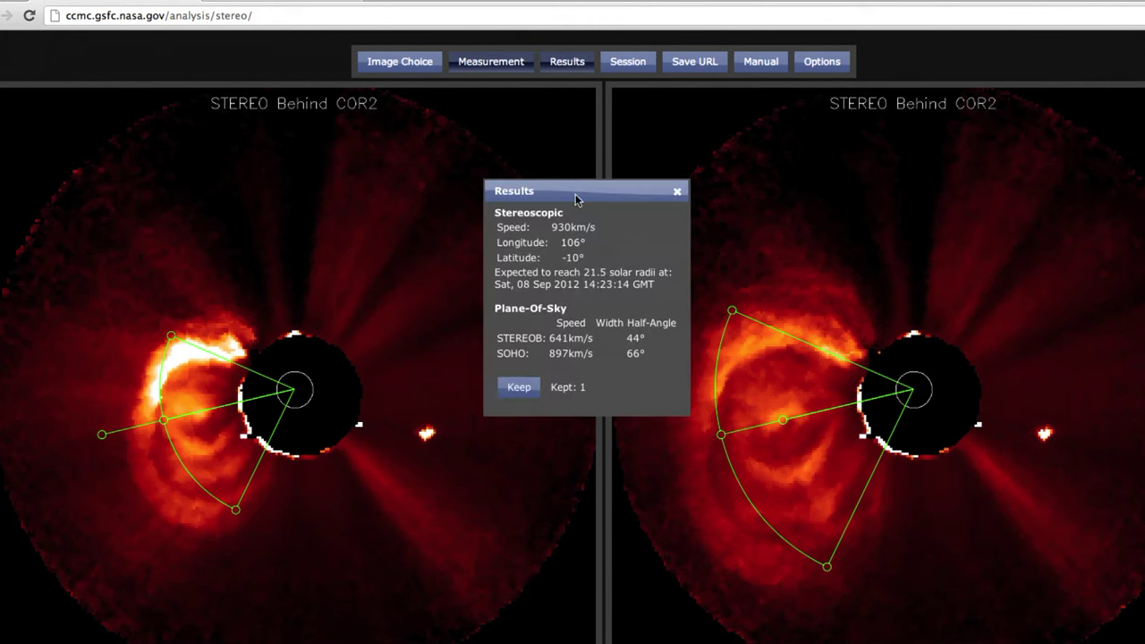
click(524, 390)
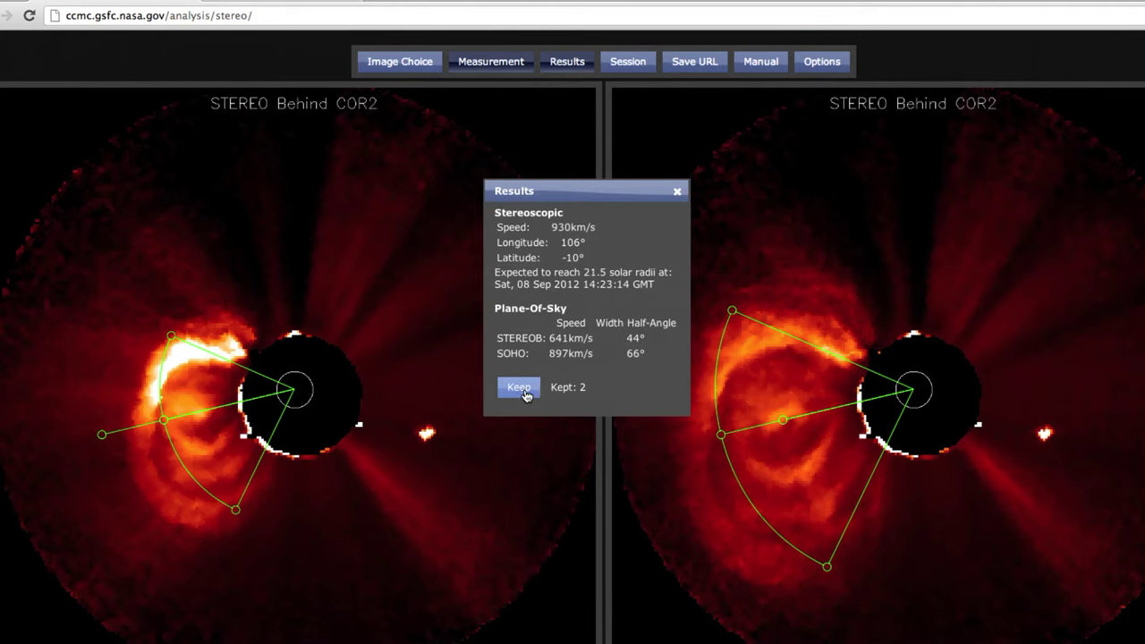
click(629, 62)
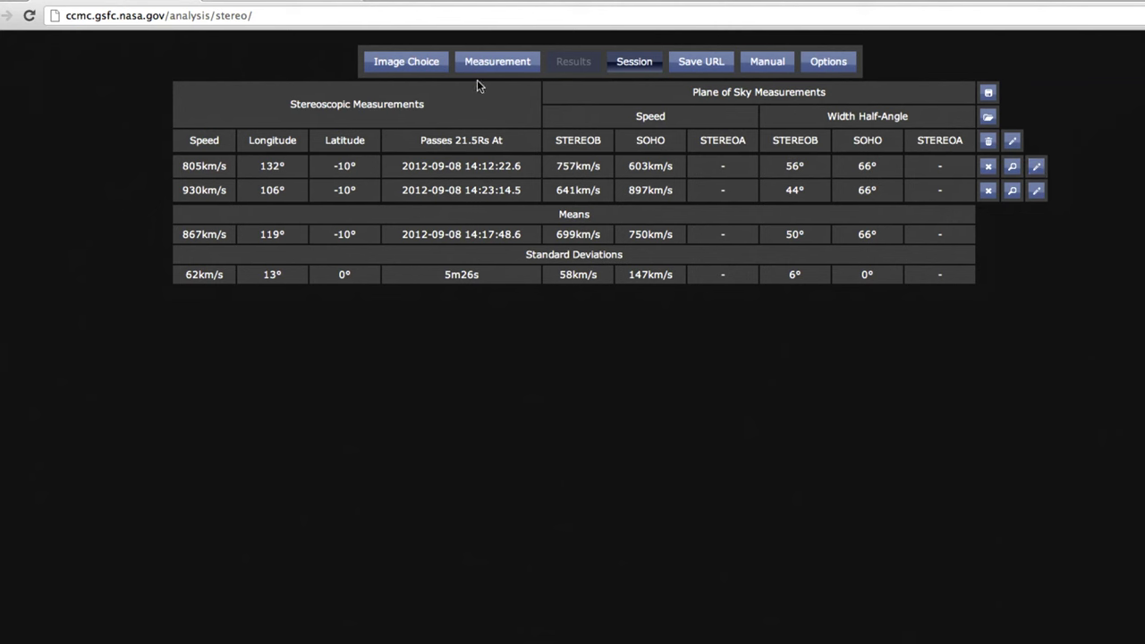
Refit the STEREO B wedge by widening it to the eruption's edges and moving the start and end arcs out to the leading front.
click(407, 68)
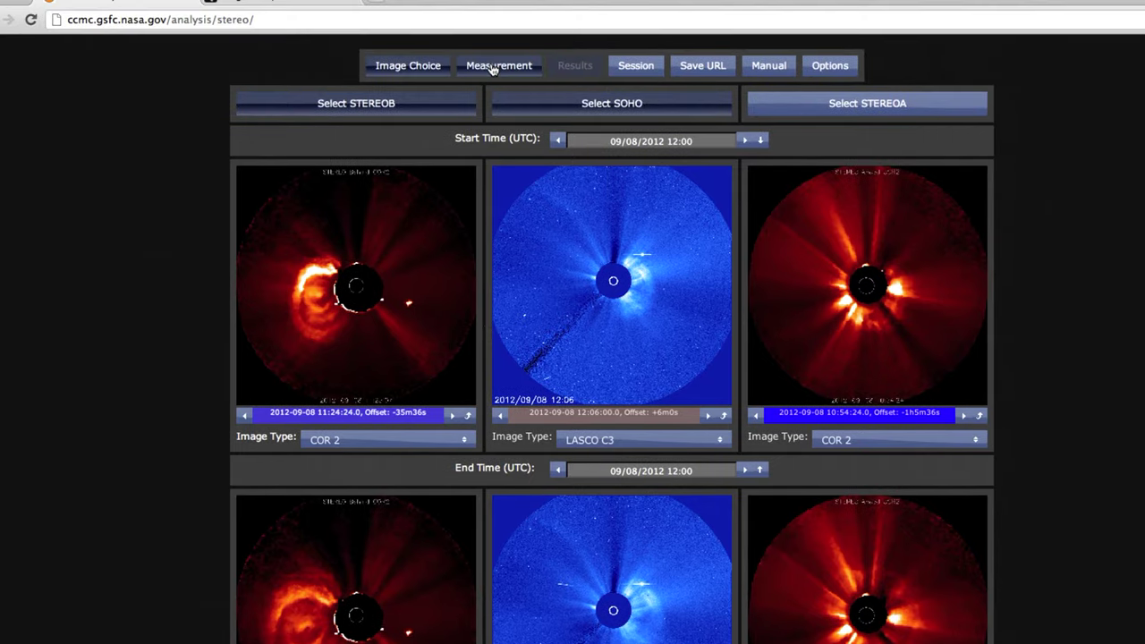
click(492, 66)
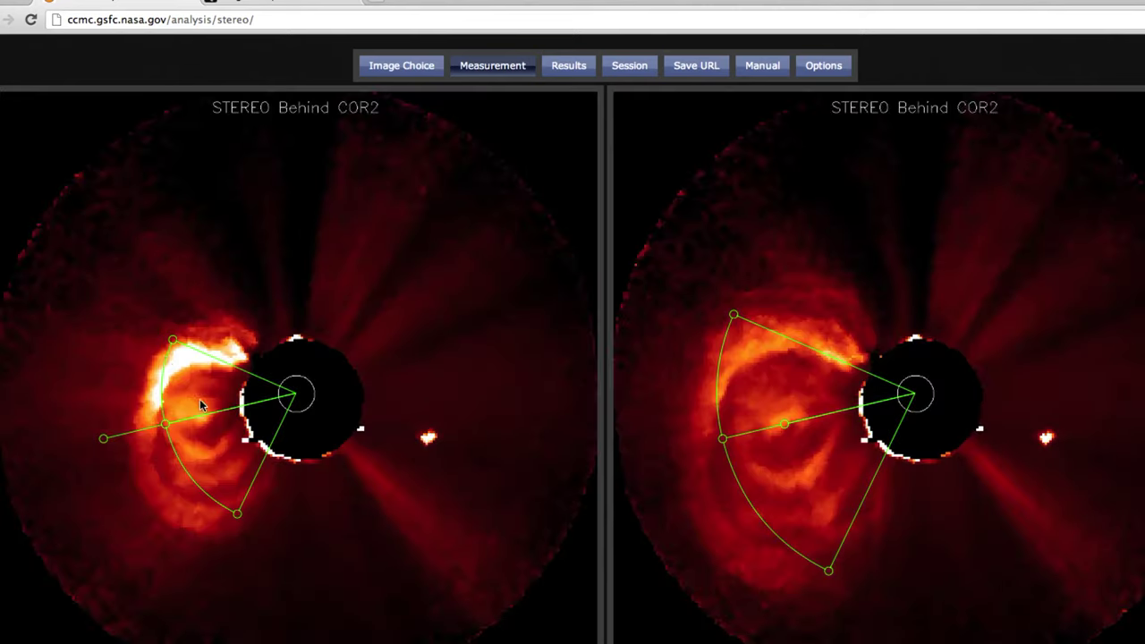
drag(173, 344, 196, 308)
drag(242, 518, 238, 522)
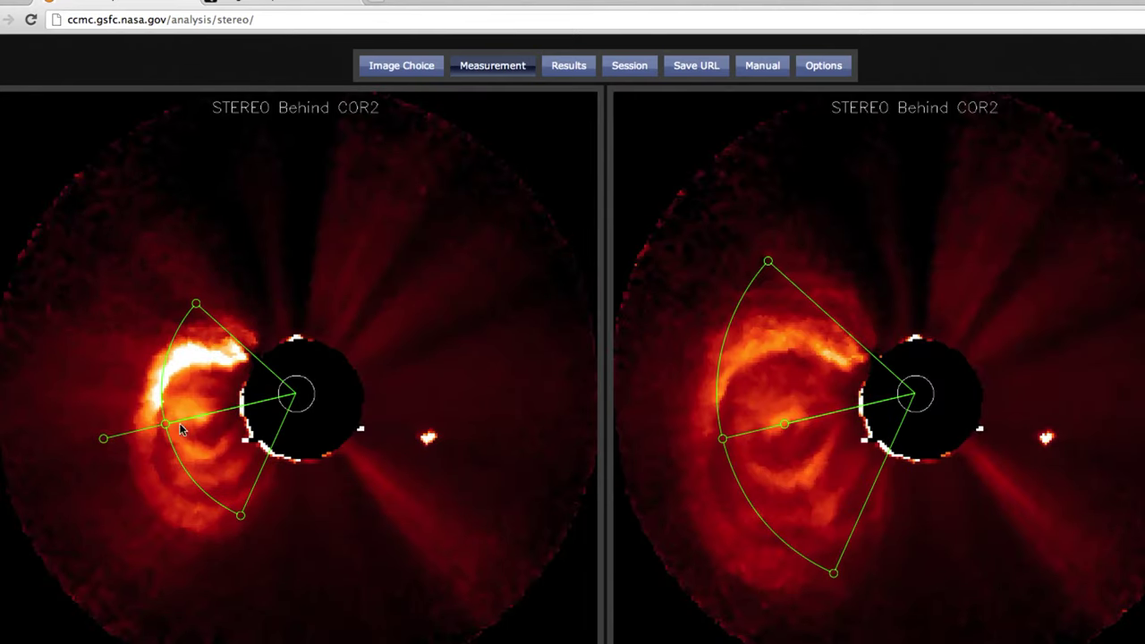
drag(165, 428, 131, 431)
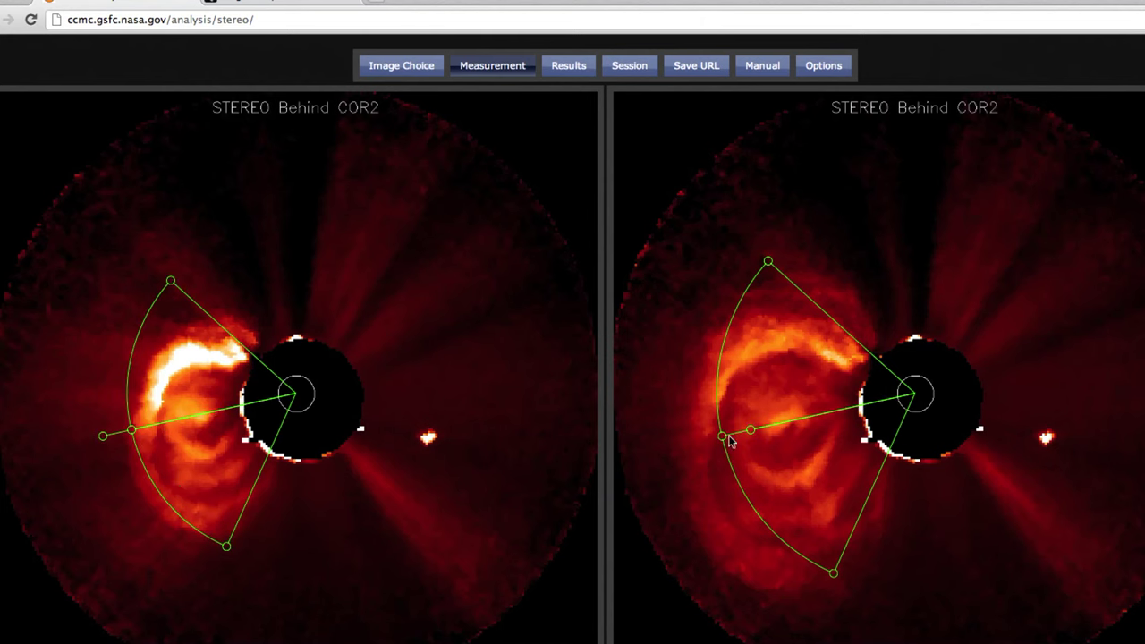
drag(723, 438, 677, 446)
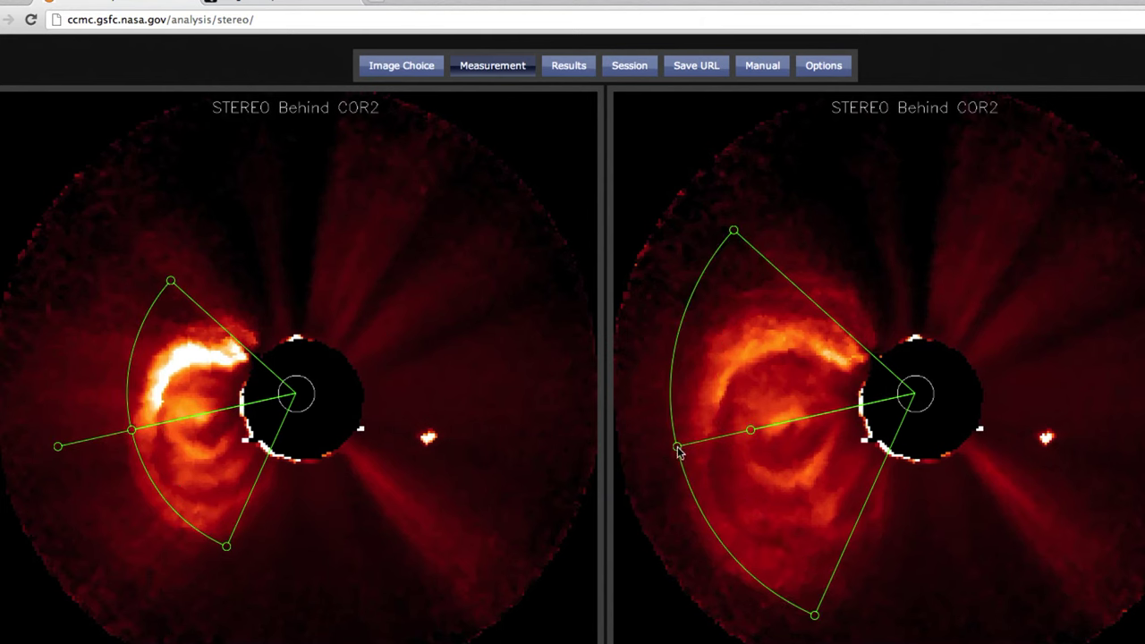
Display the results of the third measurement.
click(570, 72)
drag(583, 195, 558, 203)
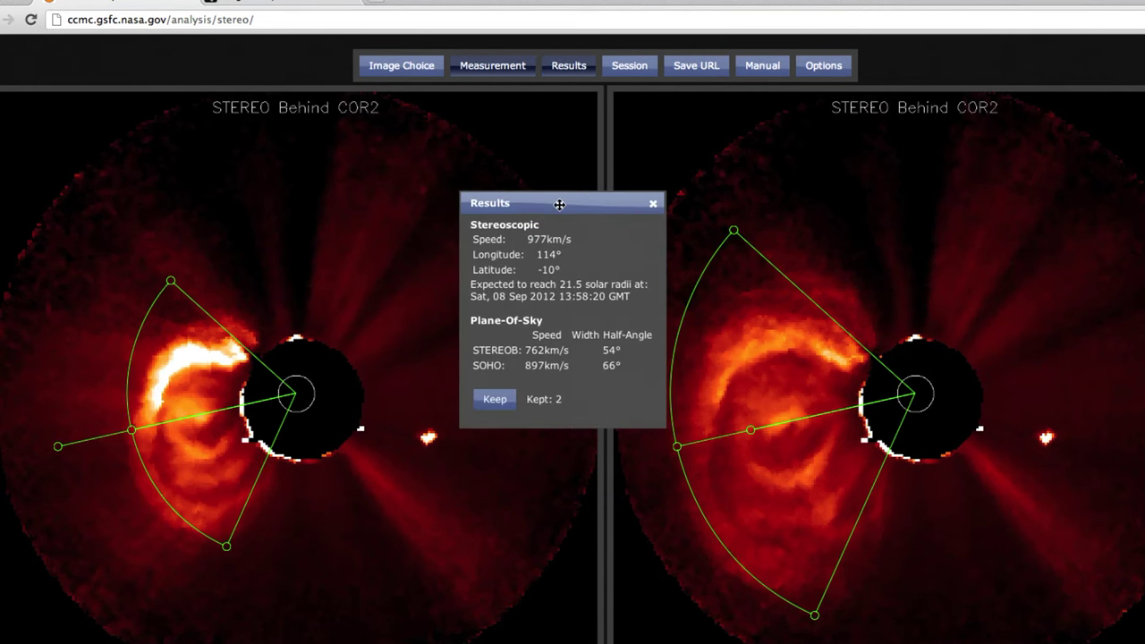